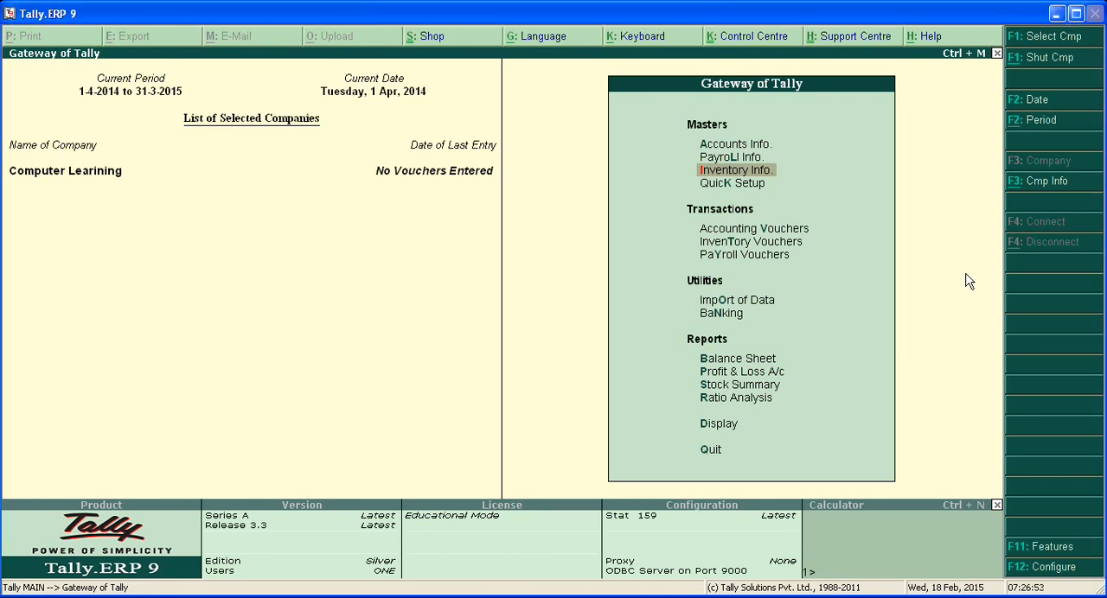
# Step: Open accounting voucher entry for recording a purchase
pyautogui.press('Down')
pyautogui.press('Down')
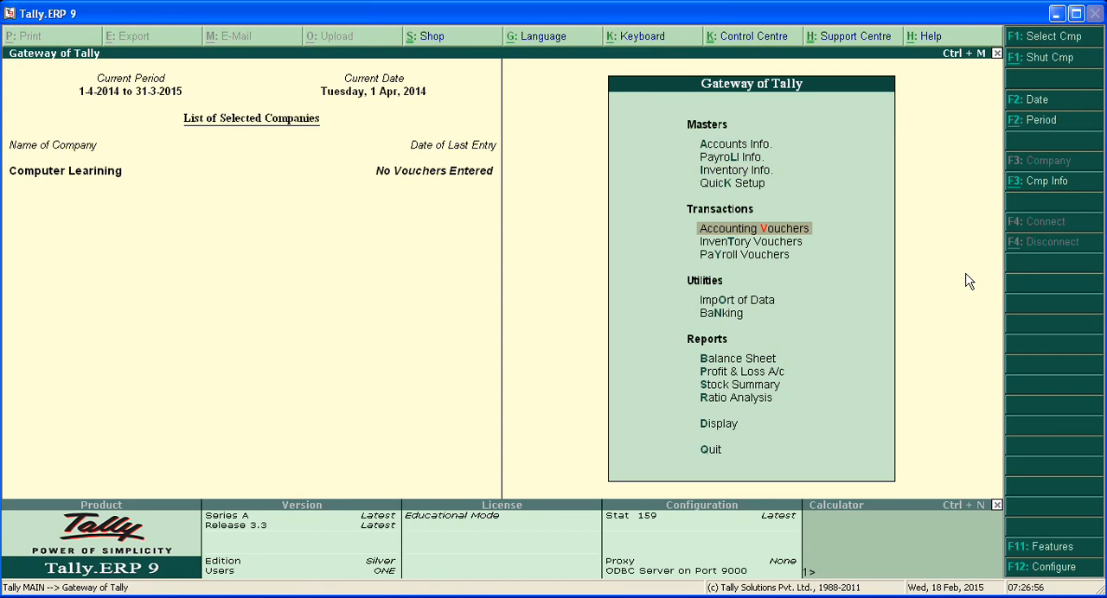
pyautogui.press('Return')
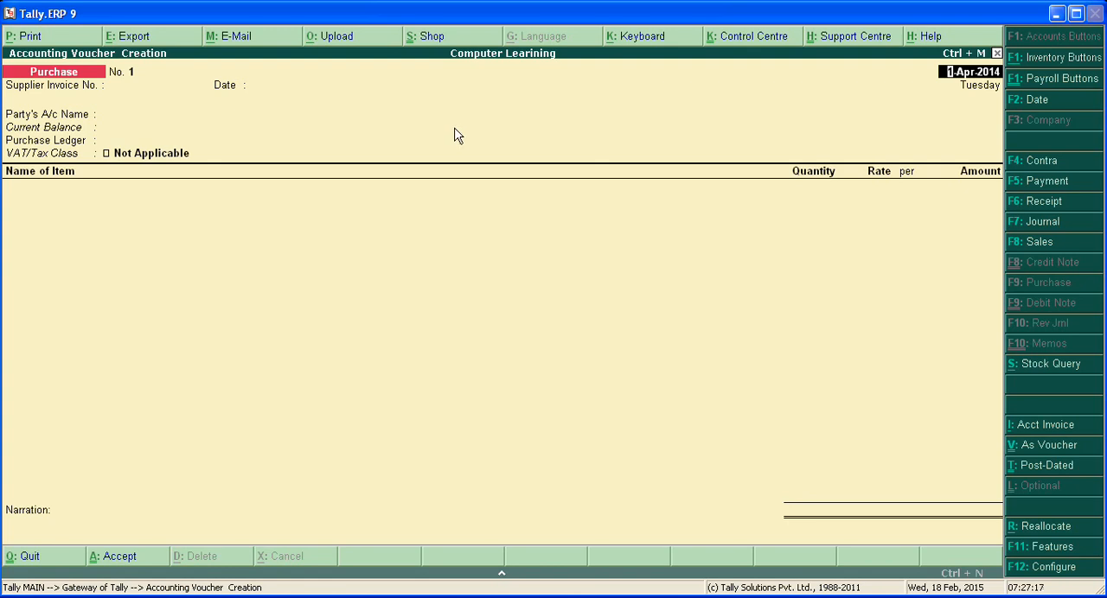
# Step: Keep the purchase voucher date 1-Apr-2014 and enter supplier invoice number Pur/123 with the same date
pyautogui.press('Return')
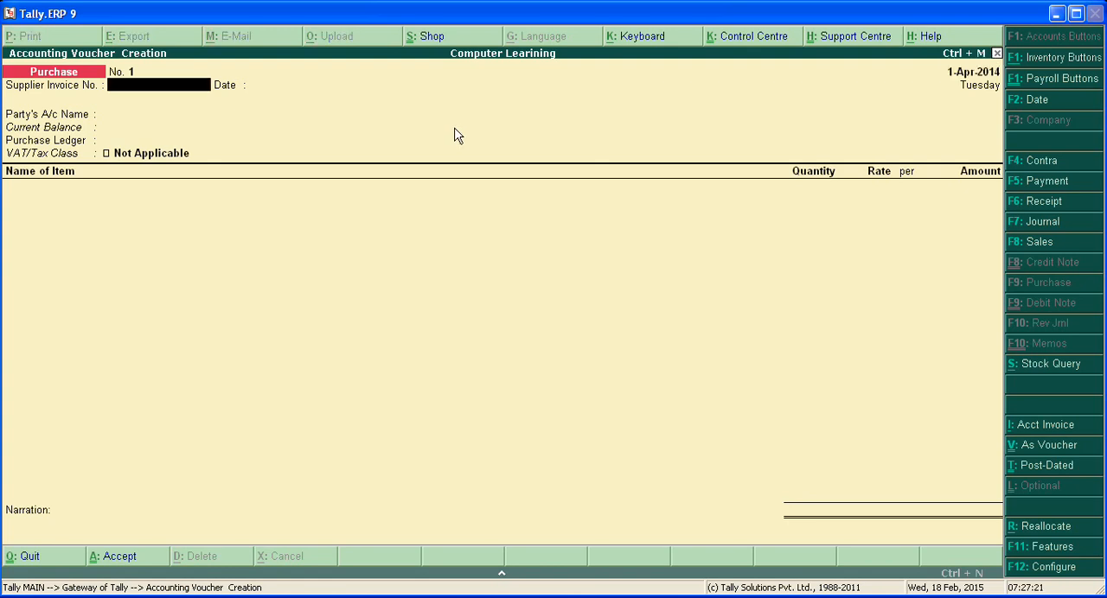
pyautogui.write('Pur/123')
pyautogui.press('Return')
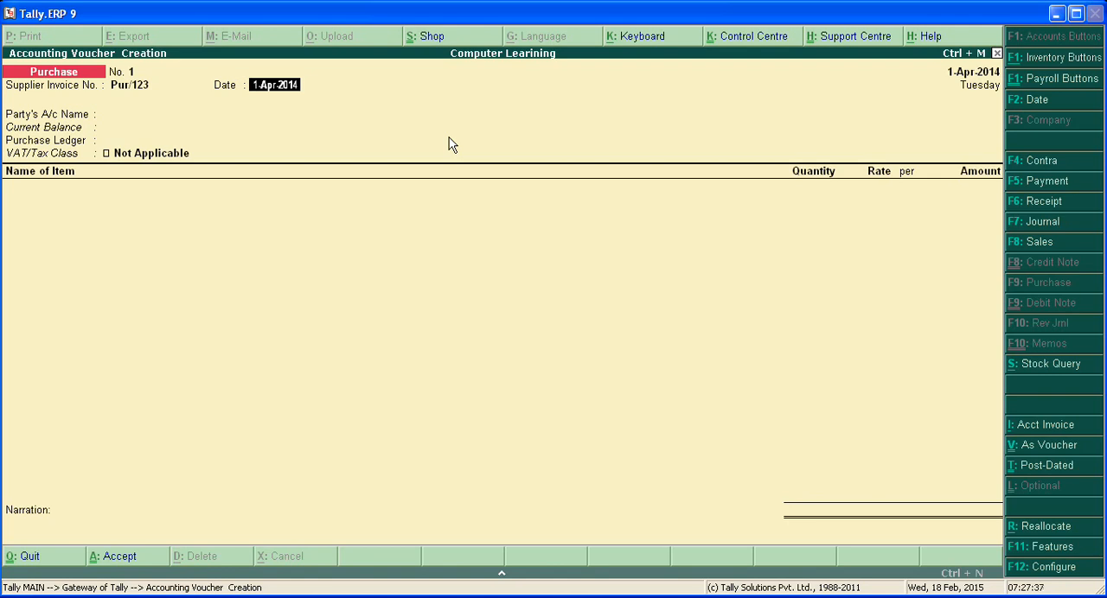
pyautogui.press('Return')
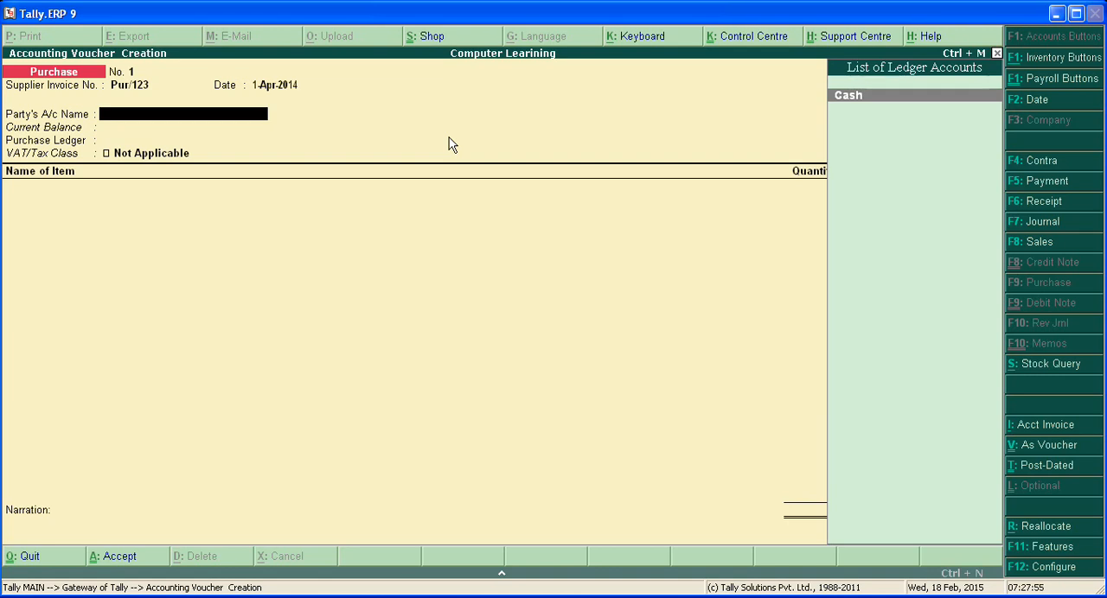
# Step: Set the party account to Cash with default supplier details and choose Purchase @ 4% Vat as the purchase ledger
pyautogui.press('Return')
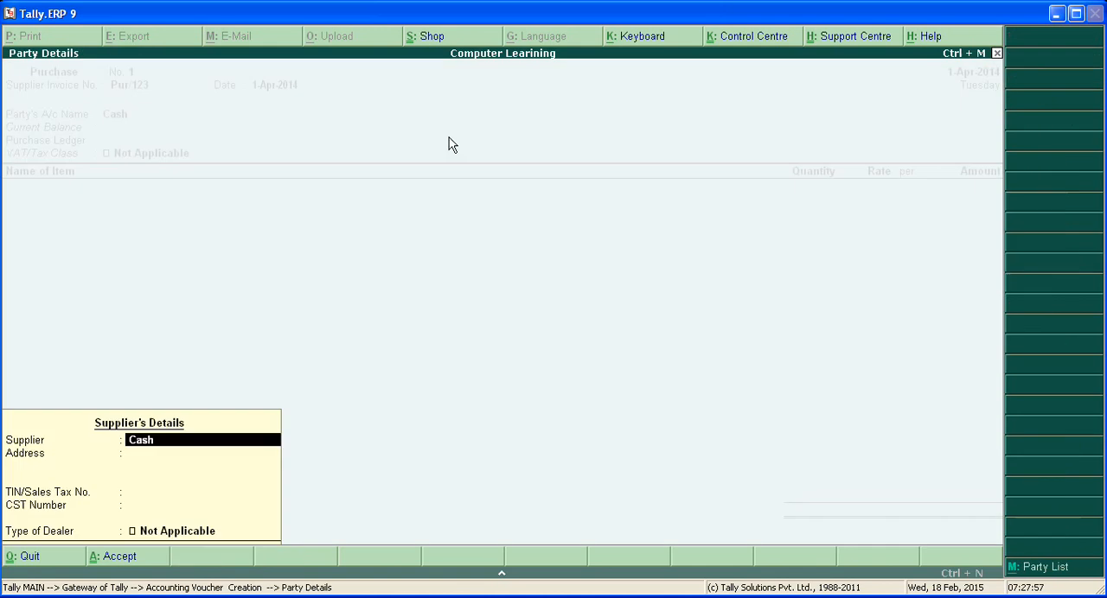
pyautogui.press('Return')
pyautogui.press('Return')
pyautogui.press('Return')
pyautogui.press('Return')
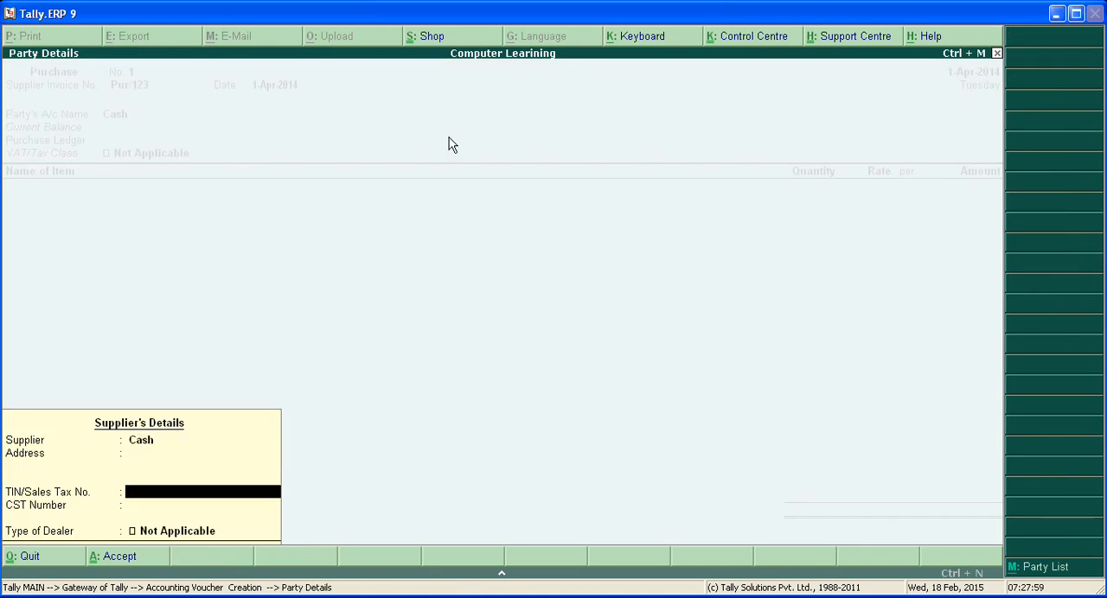
pyautogui.press('Return')
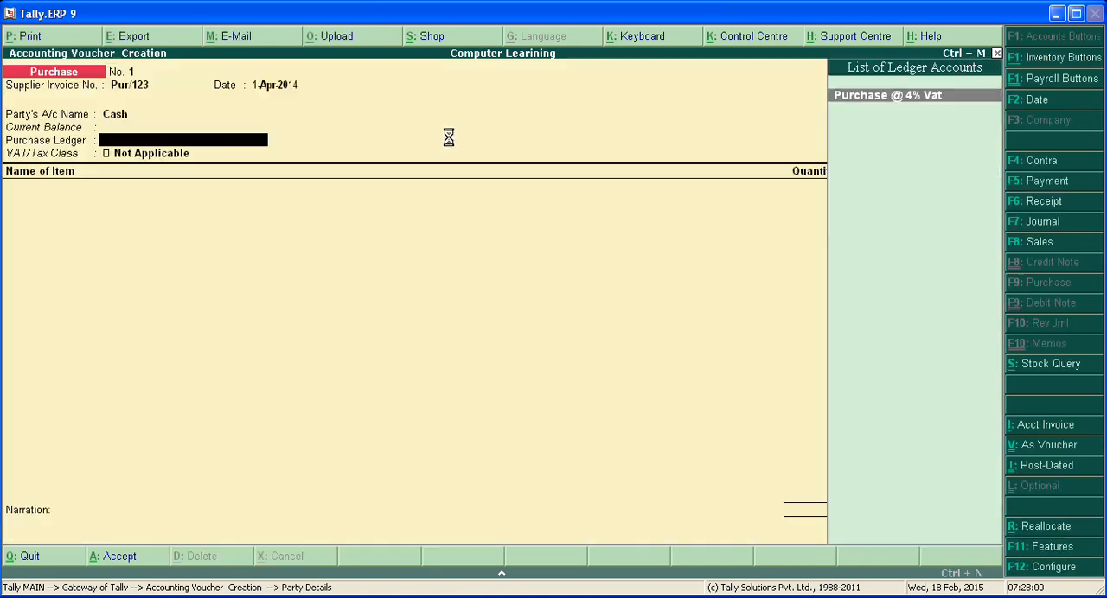
pyautogui.write('P')
pyautogui.press('Return')
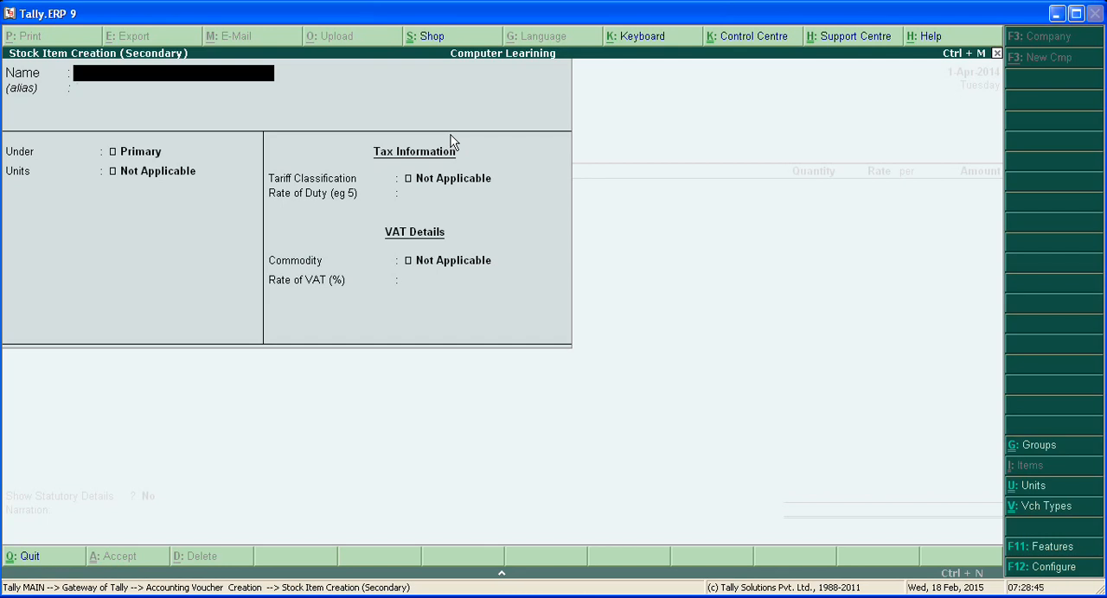
# Step: Name the new stock item "Led 32 inch" and leave its alias blank
pyautogui.write('Led 32 inch')
pyautogui.press('Return')
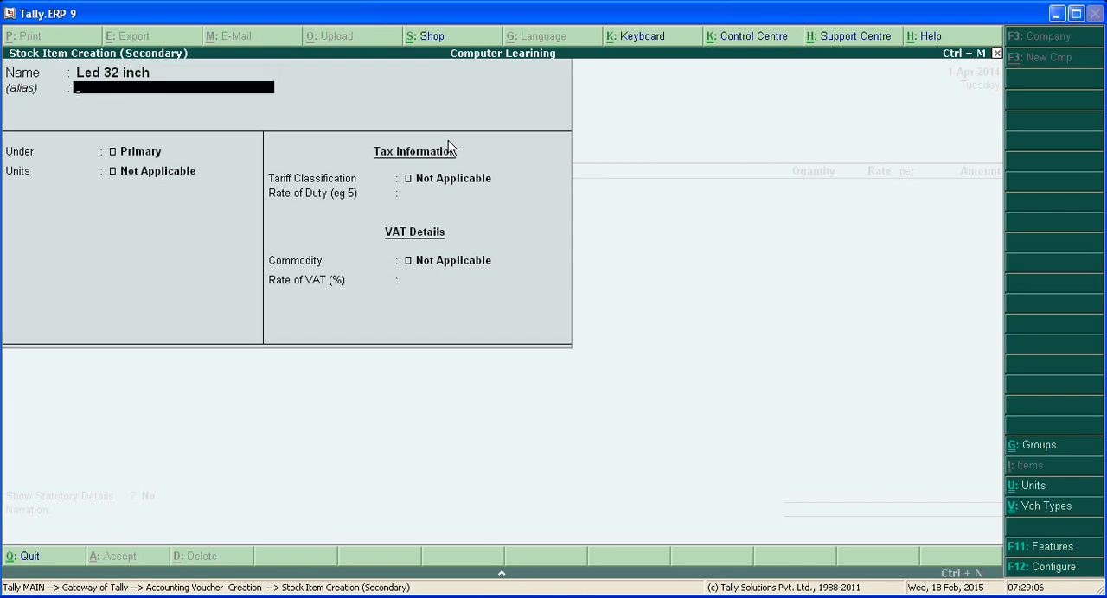
pyautogui.press('Return')
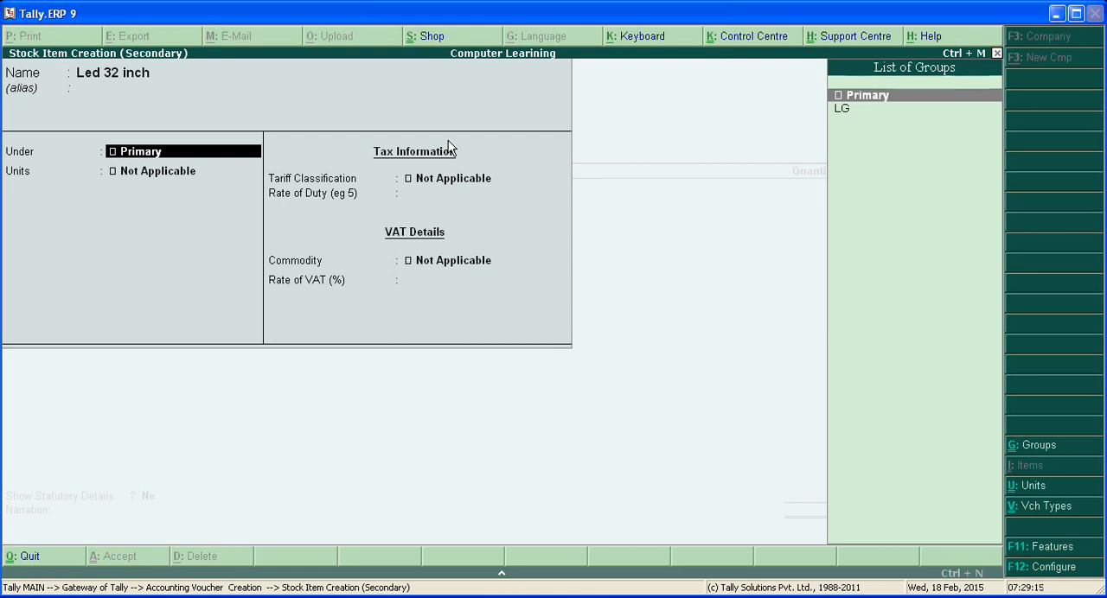
# Step: Place the stock item under the LG group with pcs as its unit, keep the tax defaults and save it
pyautogui.press('Down')
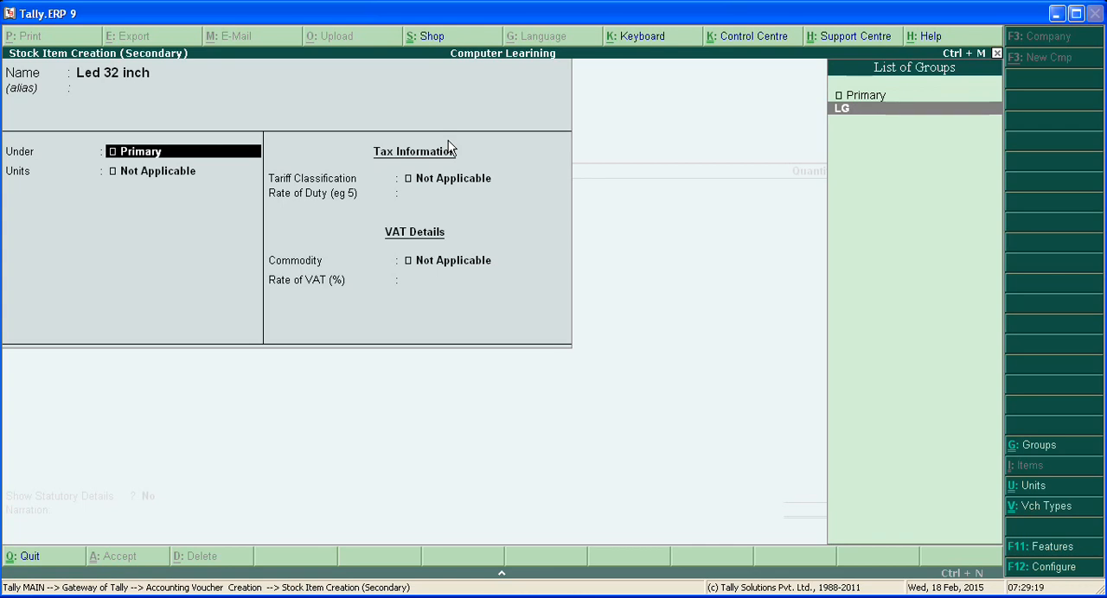
pyautogui.press('Return')
pyautogui.press('Down')
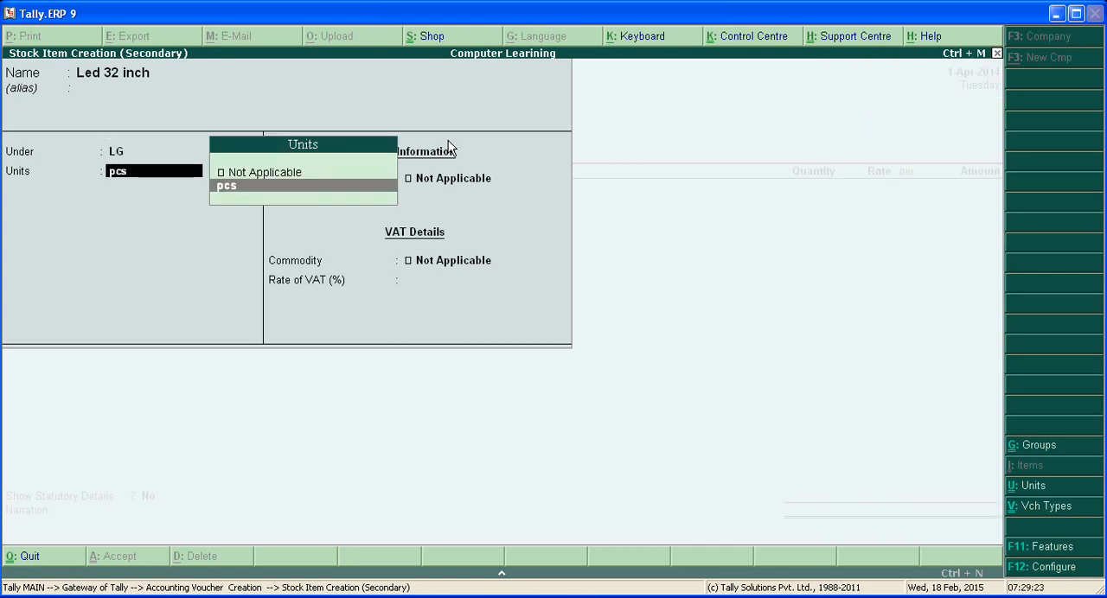
pyautogui.press('Return')
pyautogui.press('Return')
pyautogui.press('Return')
pyautogui.press('Return')
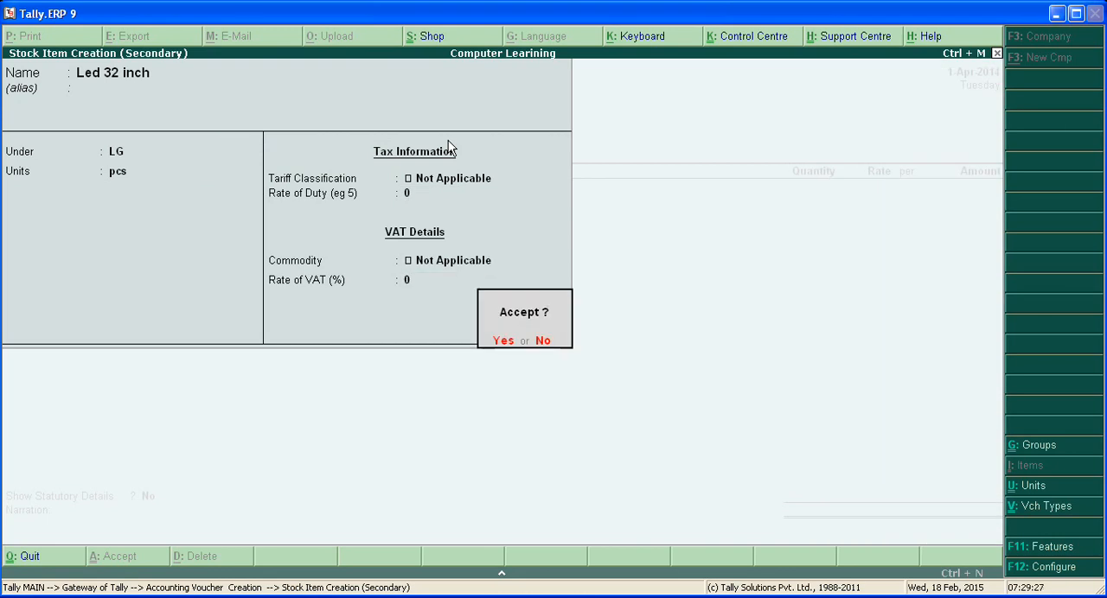
pyautogui.press('Return')
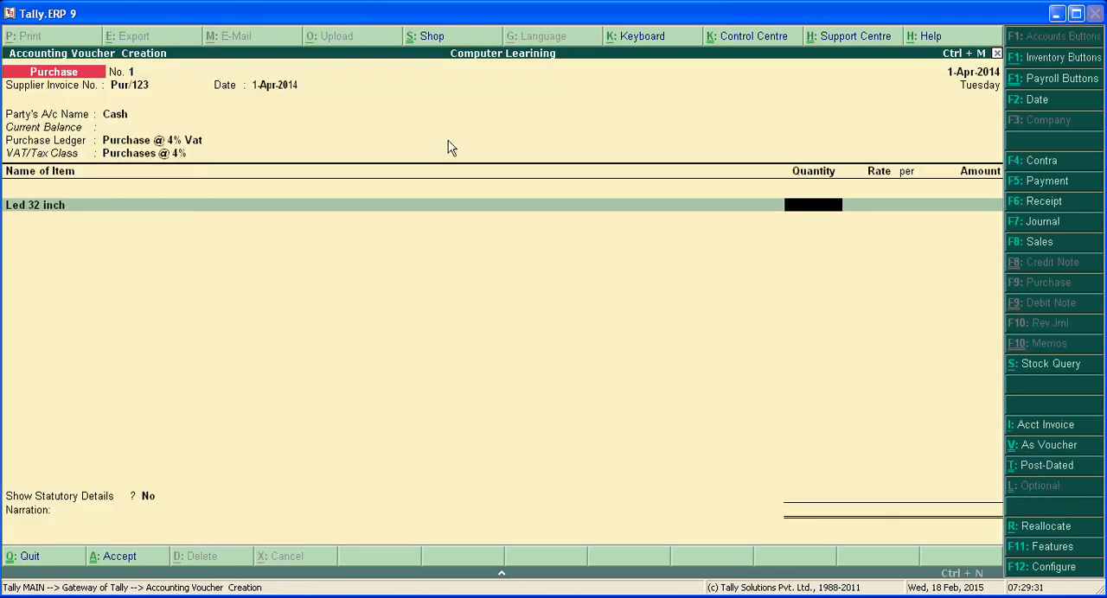
# Step: Enter a quantity of 1 pcs at a rate of 20,000 per pcs for the Led 32 inch line
pyautogui.write('1')
pyautogui.press('Return')
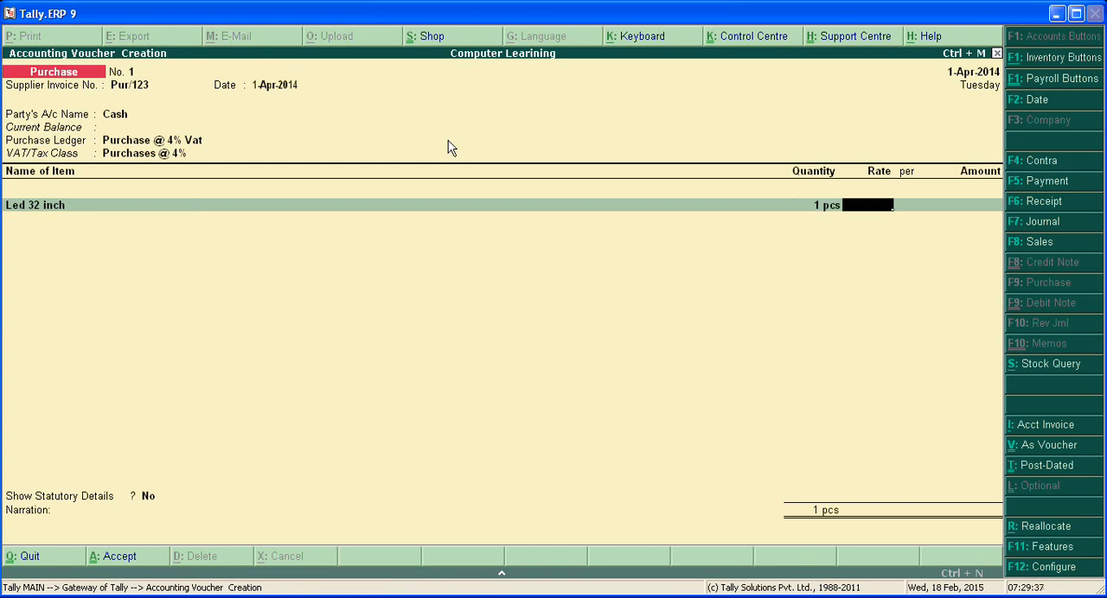
pyautogui.write('20000')
pyautogui.press('Return')
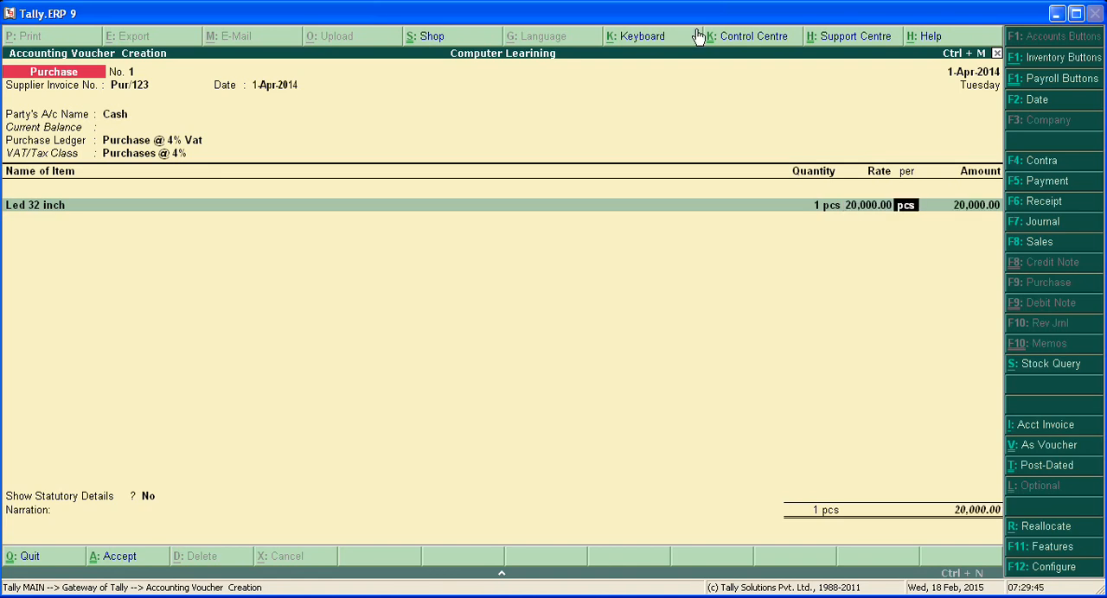
pyautogui.press('Return')
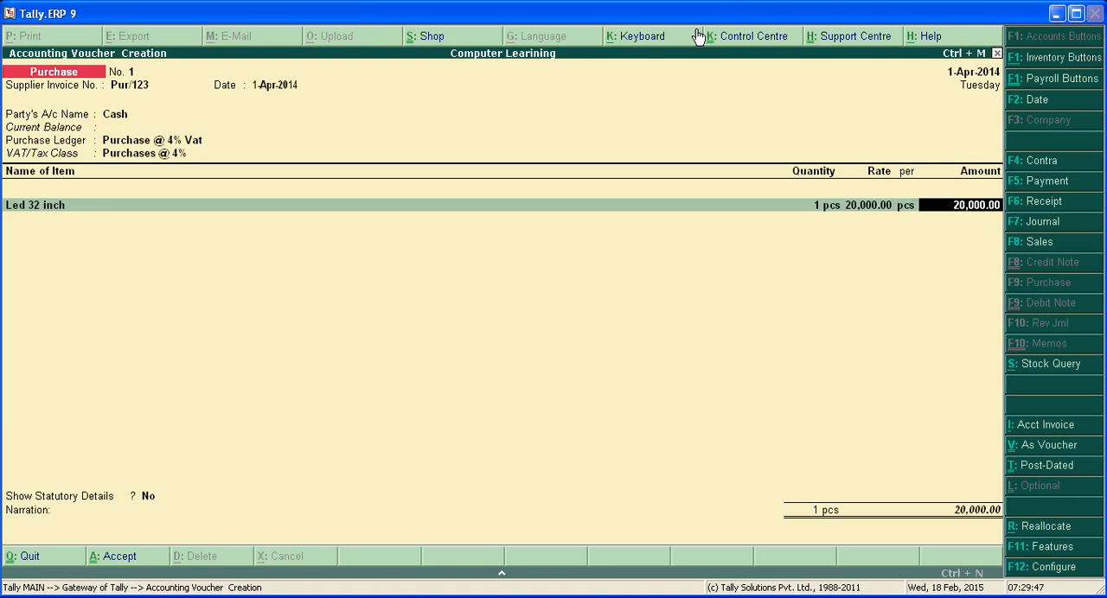
pyautogui.press('Return')
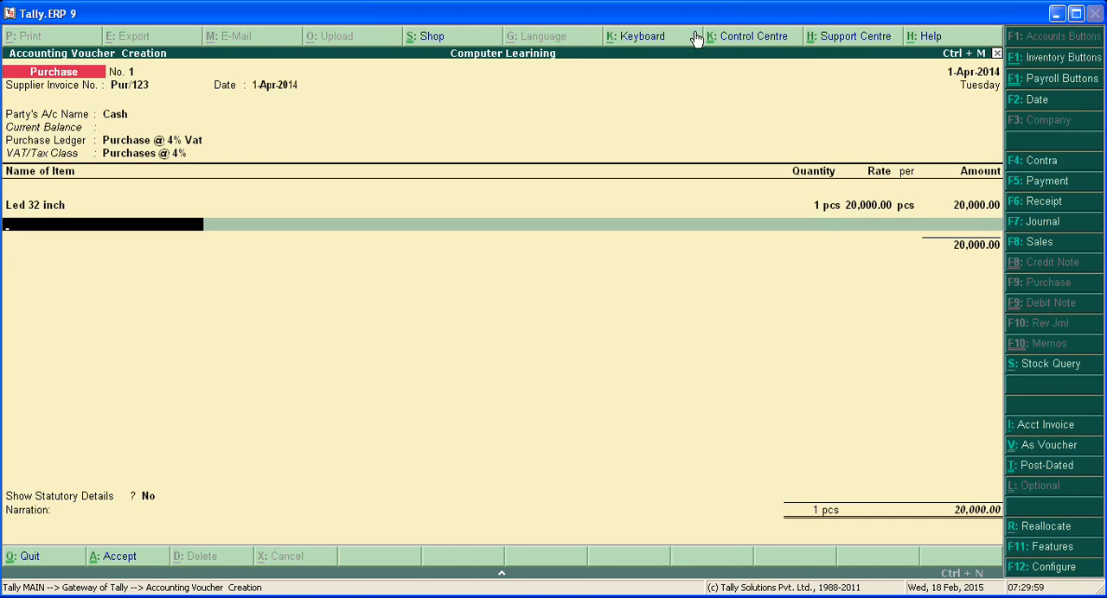
# Step: End the item list, add the Input Tax @ 4% Vat ledger line and leave statutory details at No
pyautogui.press('Return')
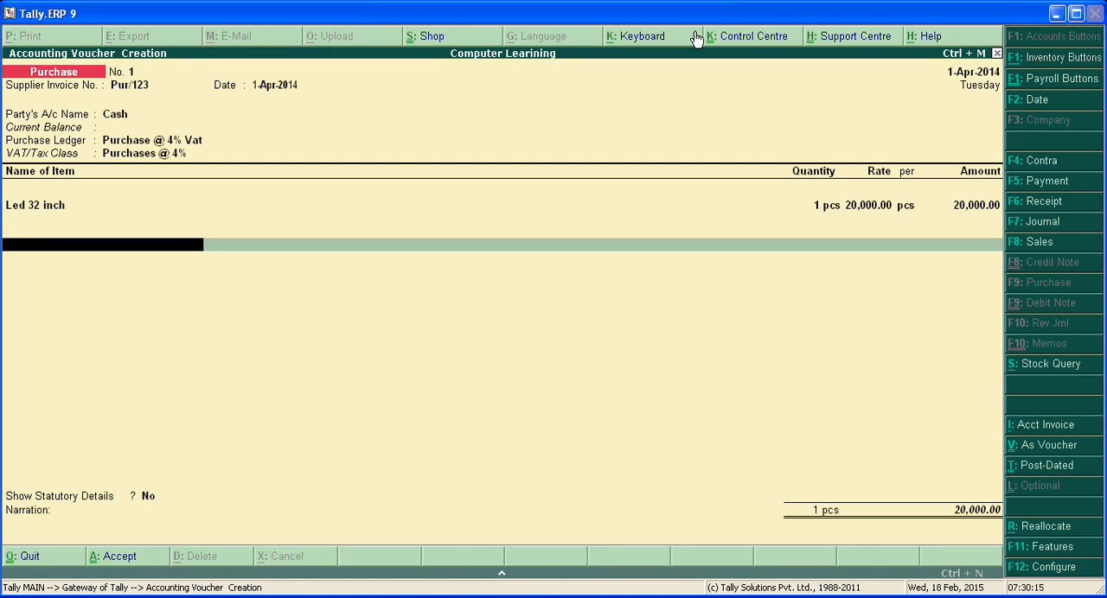
pyautogui.press('Return')
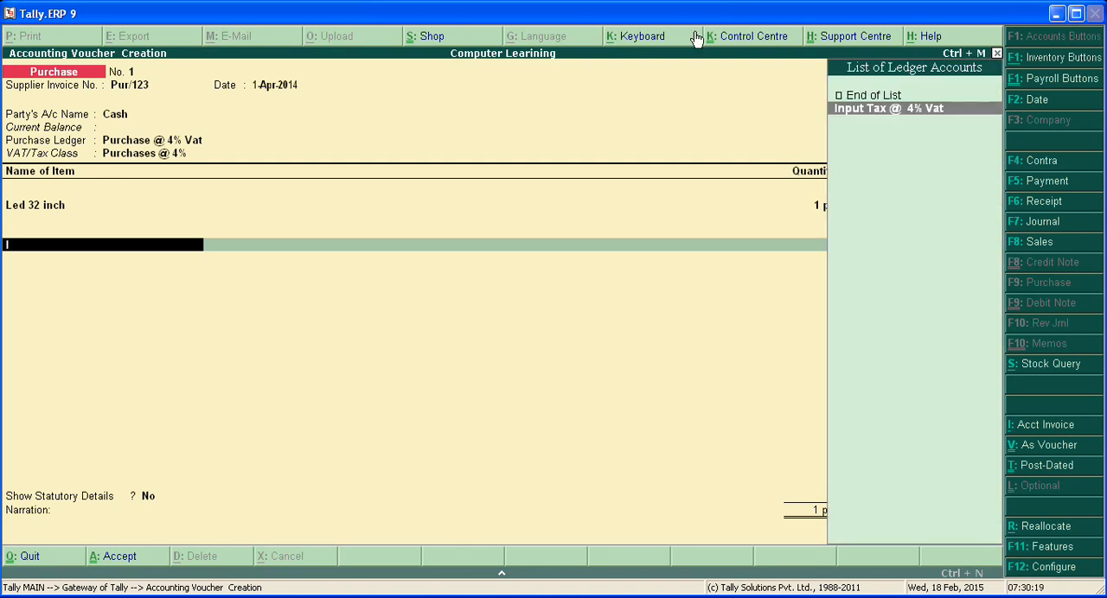
pyautogui.press('Return')
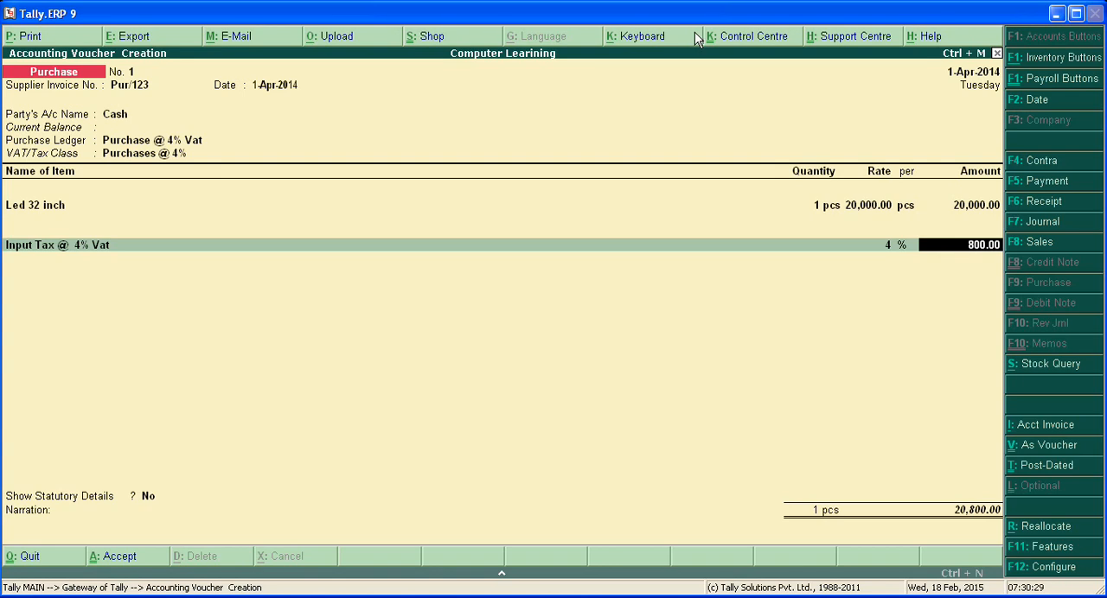
pyautogui.press('Return')
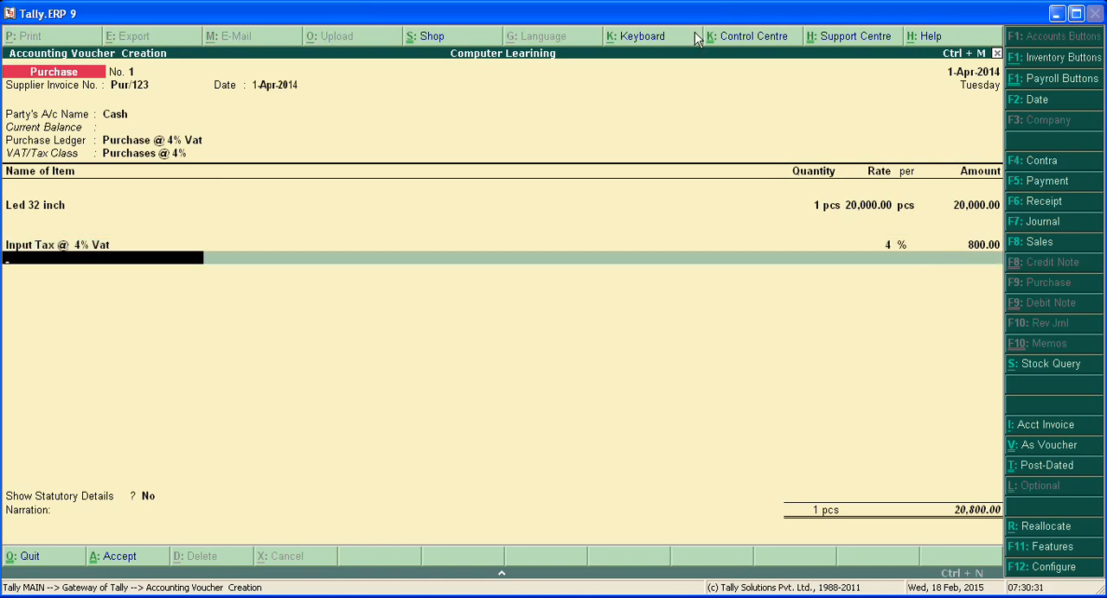
pyautogui.press('Return')
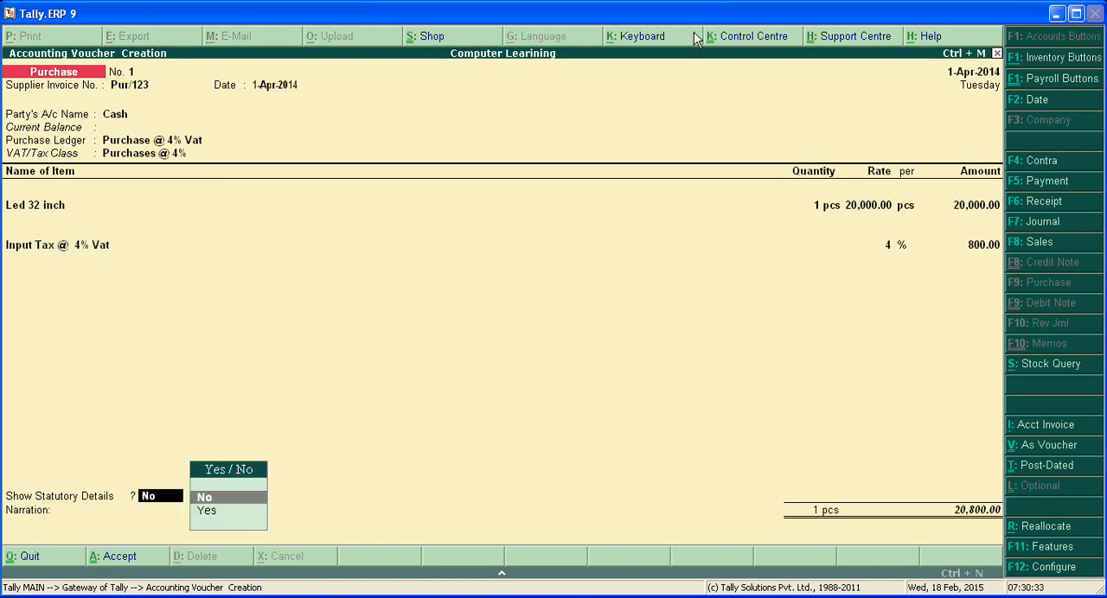
pyautogui.press('Return')
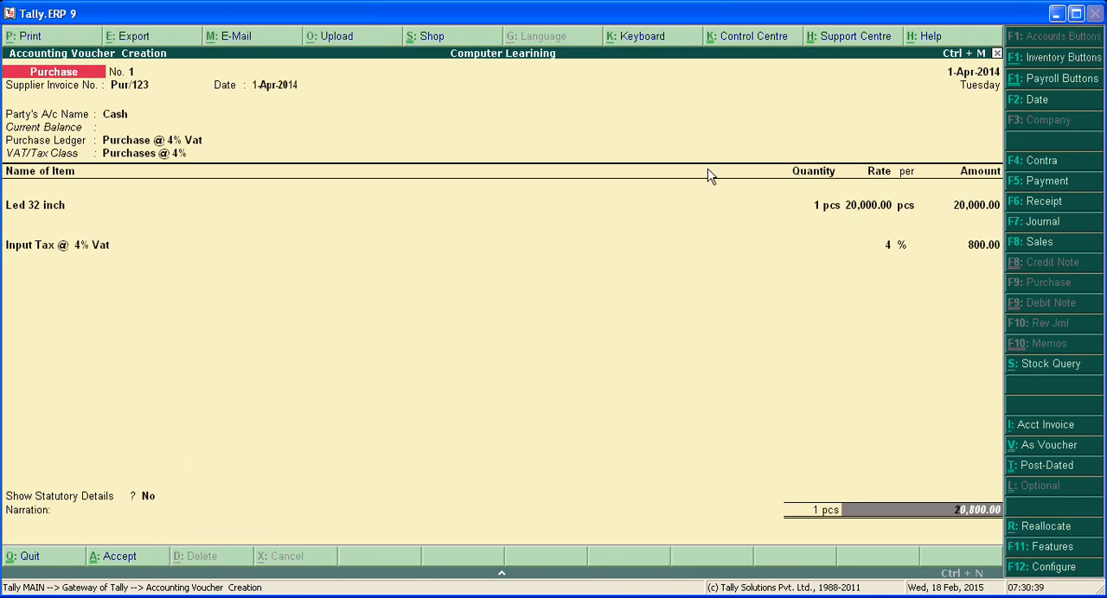
# Step: Go through the purchase voucher's item and tax lines again without changes and save the voucher
pyautogui.press('Return')
pyautogui.press('Return')
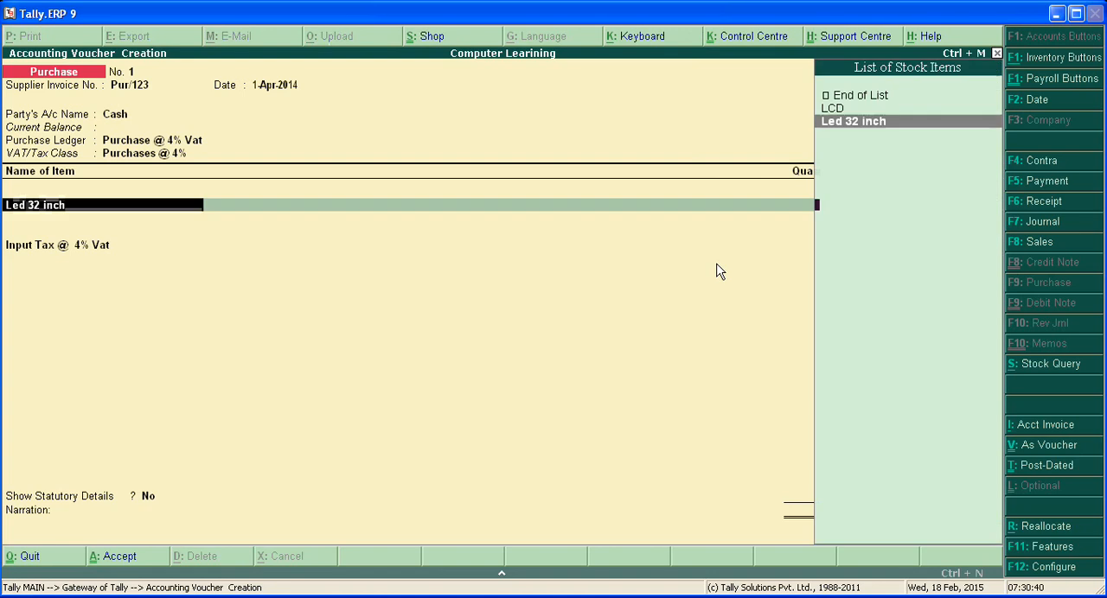
pyautogui.press('Return')
pyautogui.press('Return')
pyautogui.press('Return')
pyautogui.press('Return')
pyautogui.press('Return')
pyautogui.press('Return')
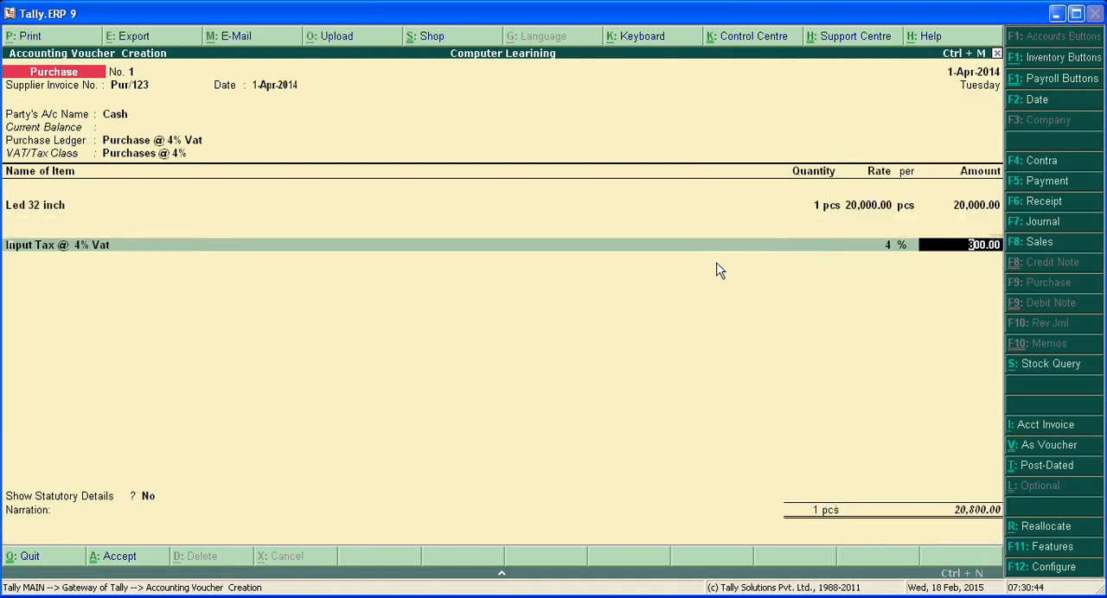
pyautogui.press('Return')
pyautogui.press('Return')
pyautogui.press('Return')
pyautogui.press('Return')
pyautogui.press('Return')
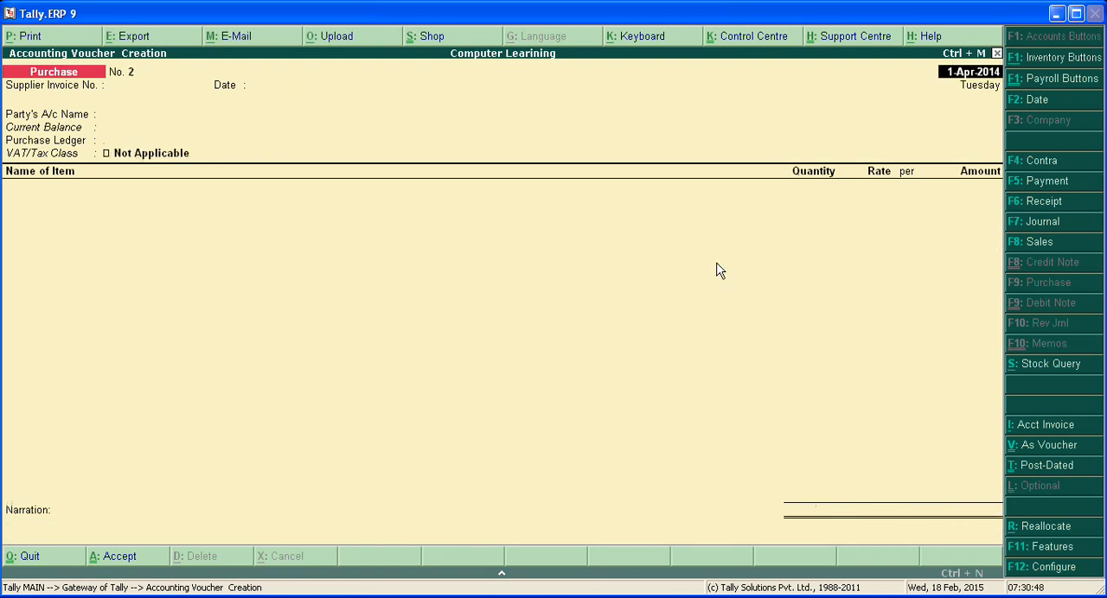
# Step: Switch to a sales voucher, keep the date 1-Apr-2014 and enter the reference sale/123
pyautogui.press('Return')
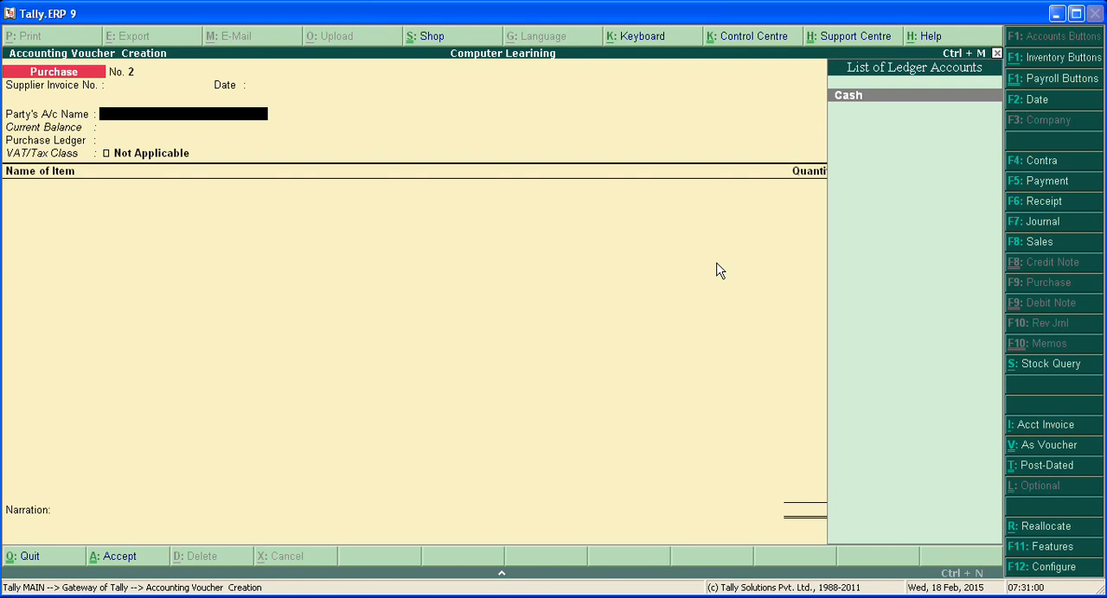
pyautogui.press('F8')
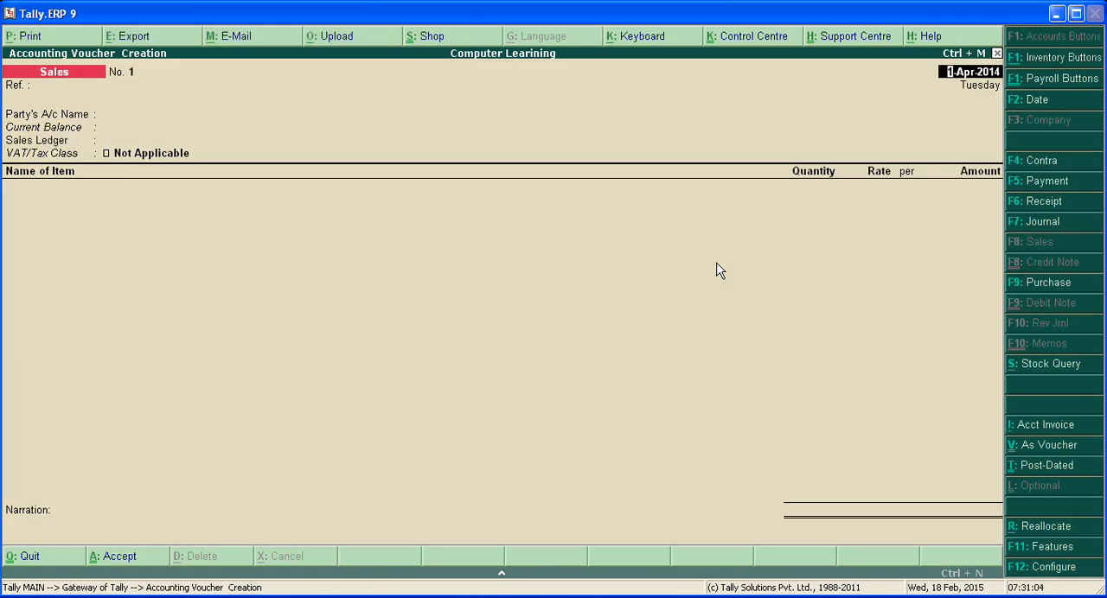
pyautogui.press('Return')
pyautogui.write('sale/123')
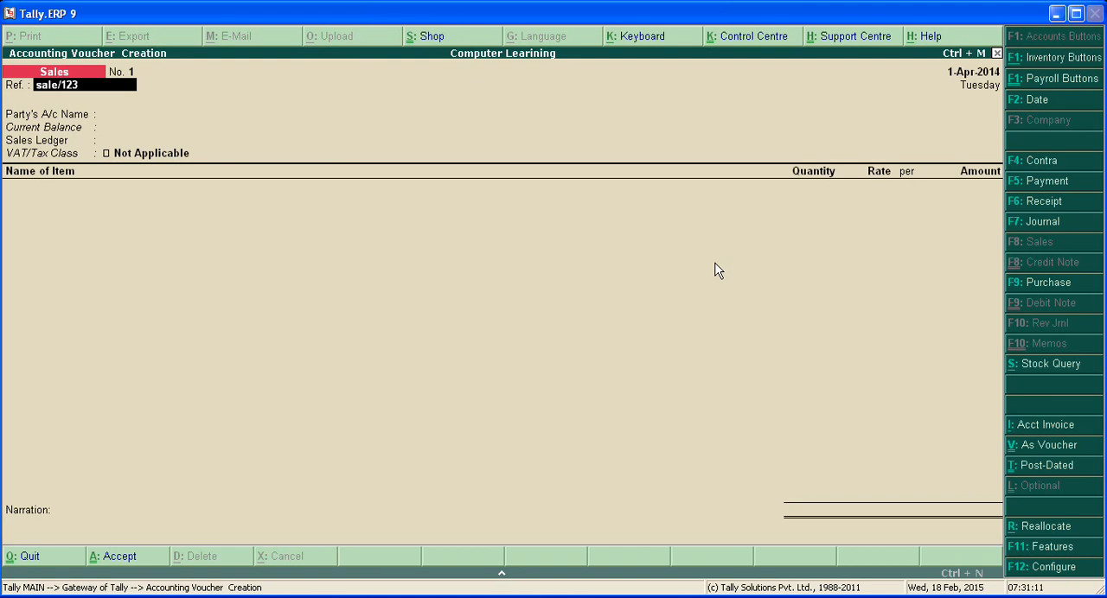
pyautogui.press('Return')
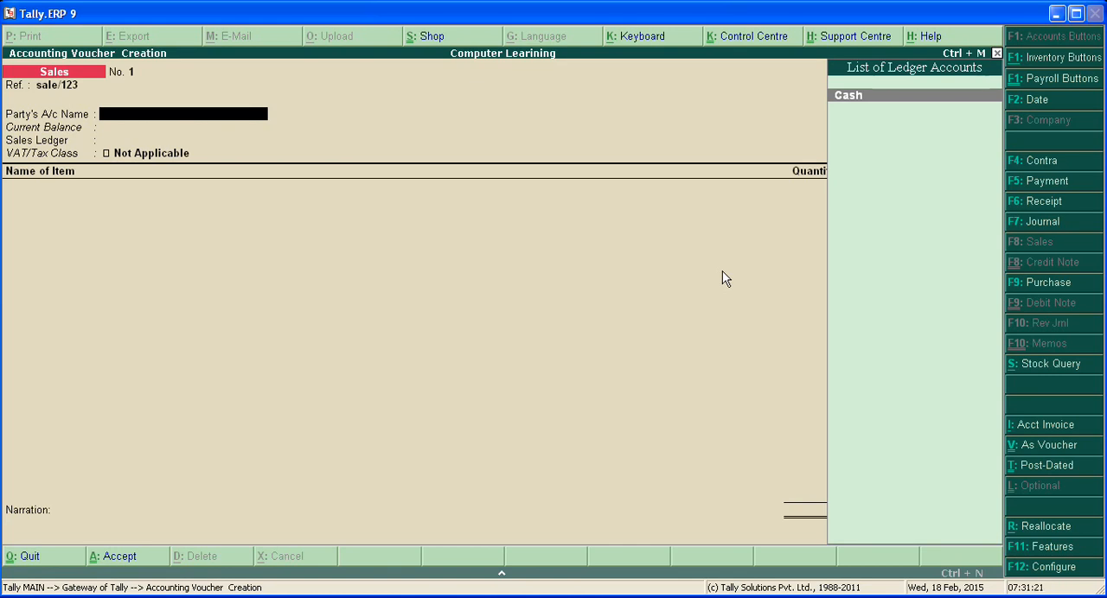
# Step: Set the sales voucher's party account to Cash and accept the despatch, order and buyer's details without additions
pyautogui.press('Return')
pyautogui.press('Return')
pyautogui.press('Return')
pyautogui.press('Return')
pyautogui.press('Return')
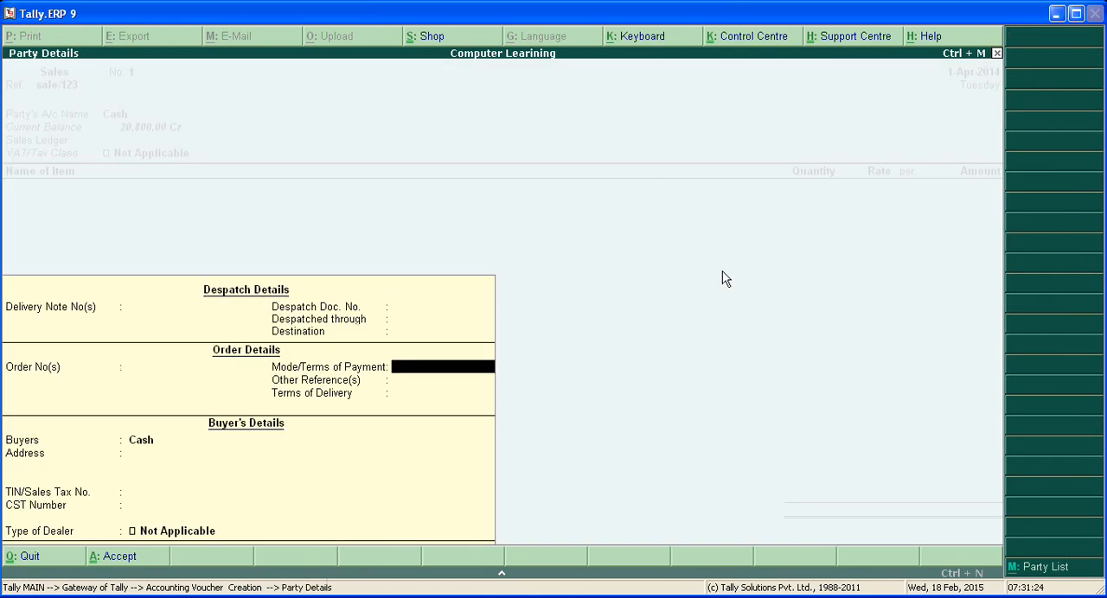
pyautogui.press('Return')
pyautogui.press('Return')
pyautogui.press('Return')
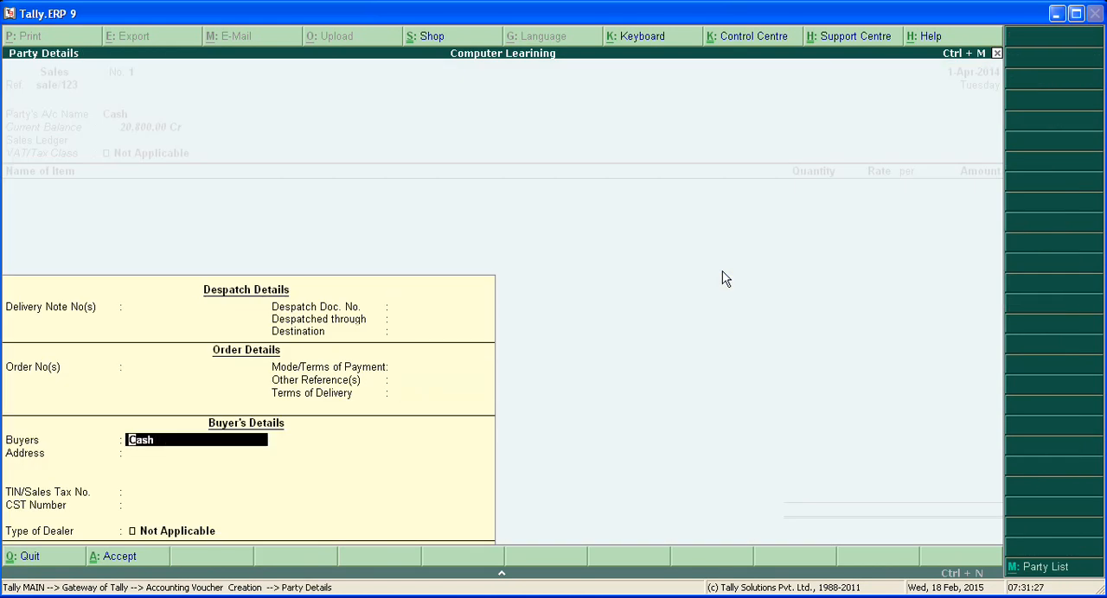
pyautogui.press('Return')
pyautogui.press('Return')
pyautogui.press('Return')
pyautogui.press('Return')
pyautogui.press('Return')
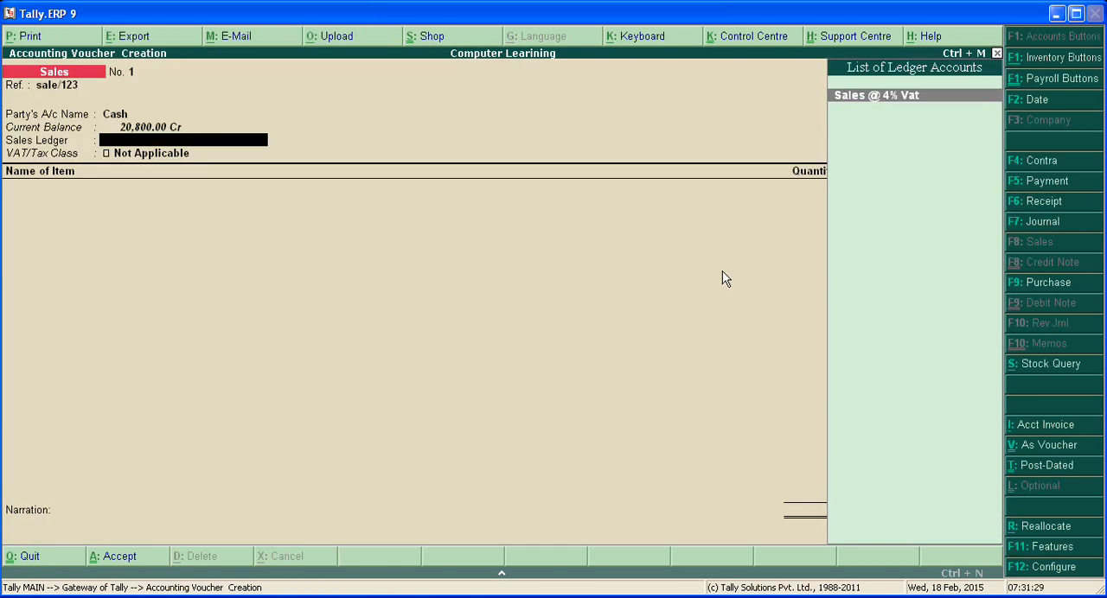
# Step: Choose the Sales @ 4% Vat ledger and add the item Led 32 inch, 1 pcs at a rate of 24000
pyautogui.press('Return')
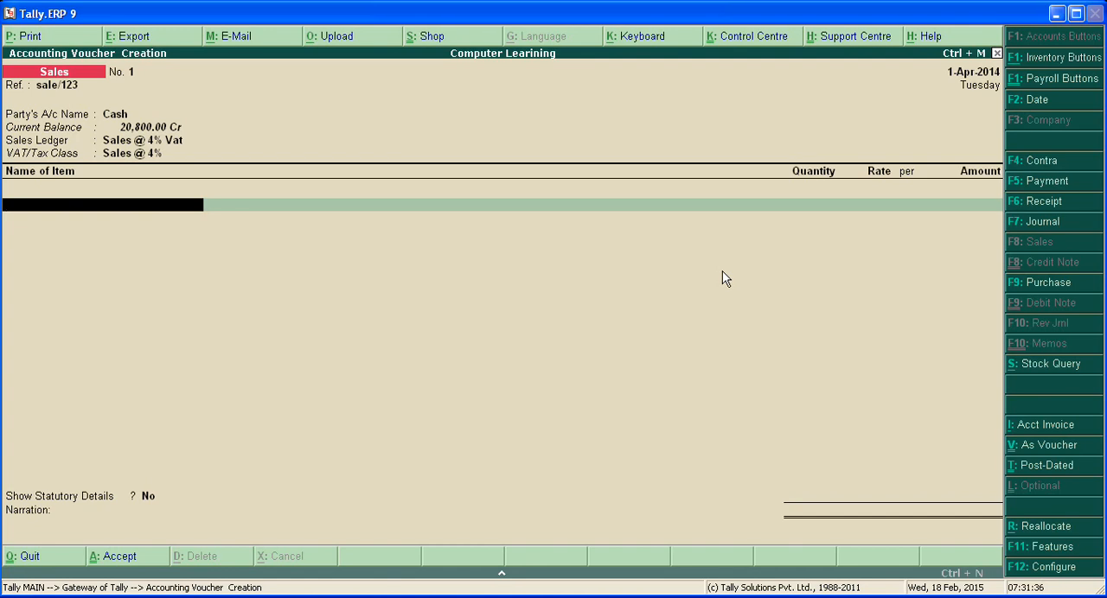
pyautogui.write('L')
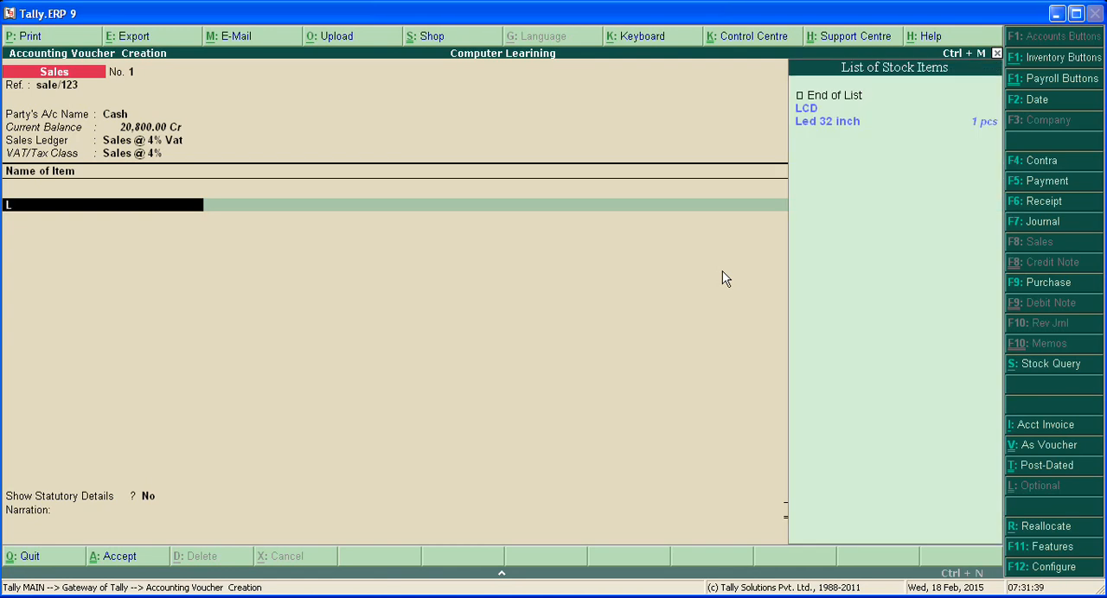
pyautogui.press('Down')
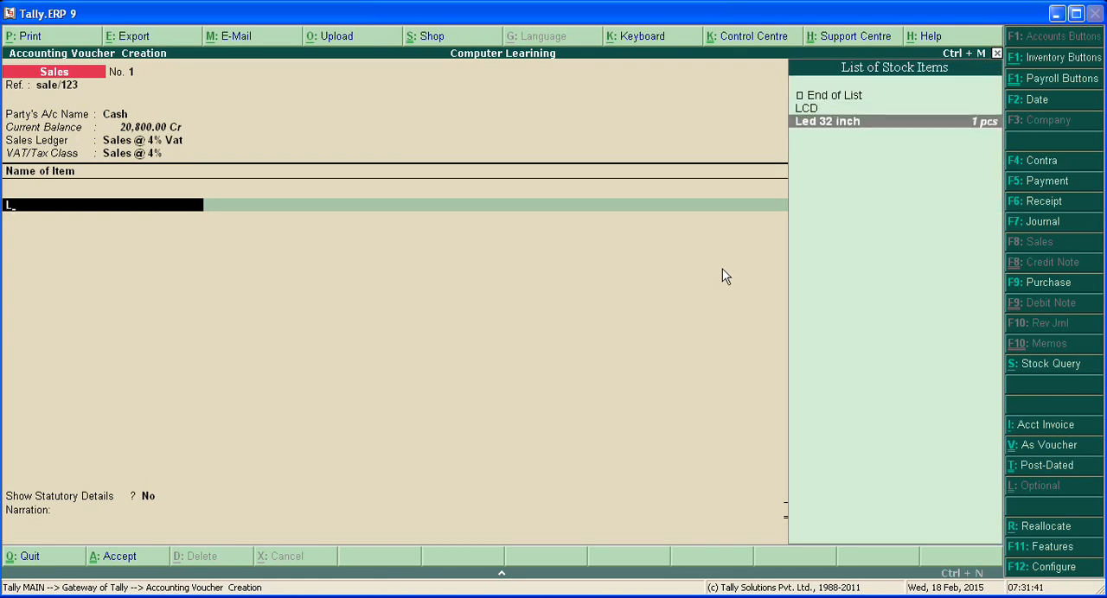
pyautogui.press('Return')
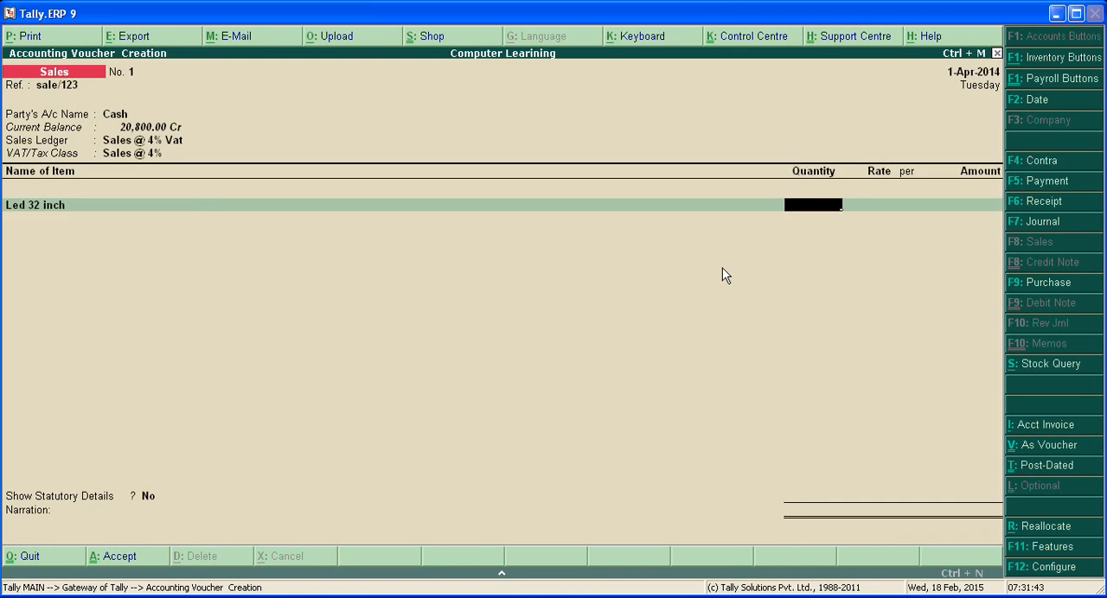
pyautogui.press('Return')
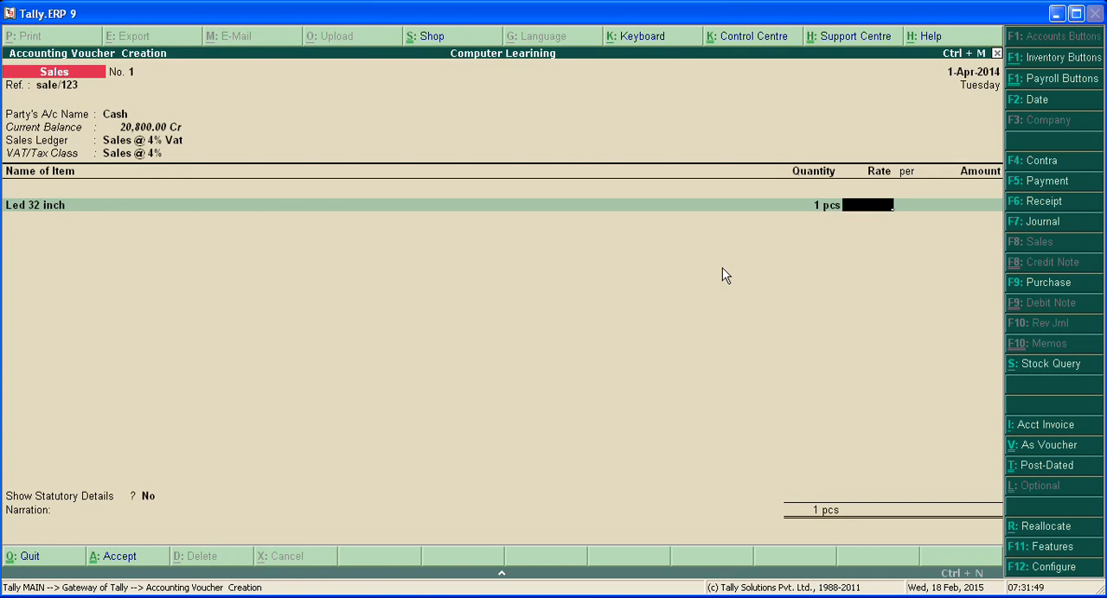
pyautogui.write('24000')
pyautogui.press('Return')
pyautogui.press('Return')
pyautogui.press('Return')
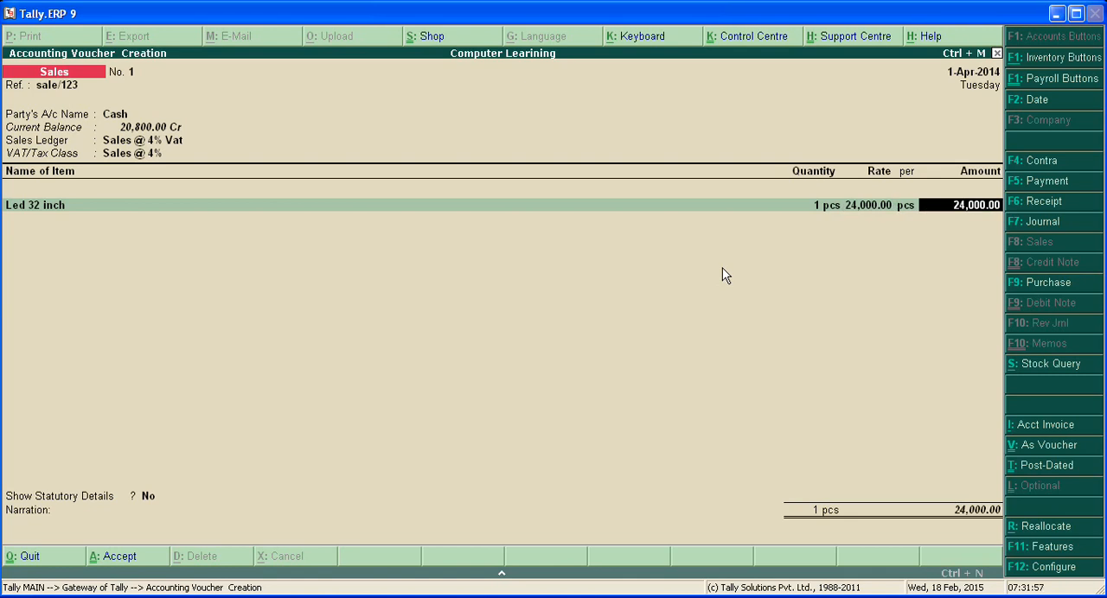
pyautogui.press('Return')
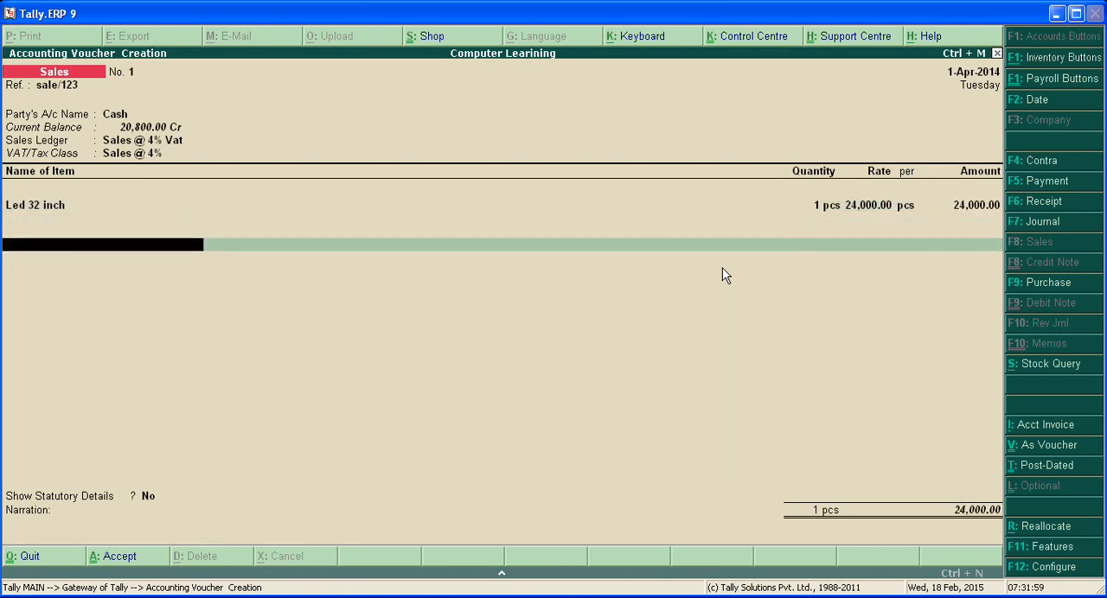
# Step: Add the Output Vat @4% ledger line below the item and leave statutory details at No
pyautogui.write('O')
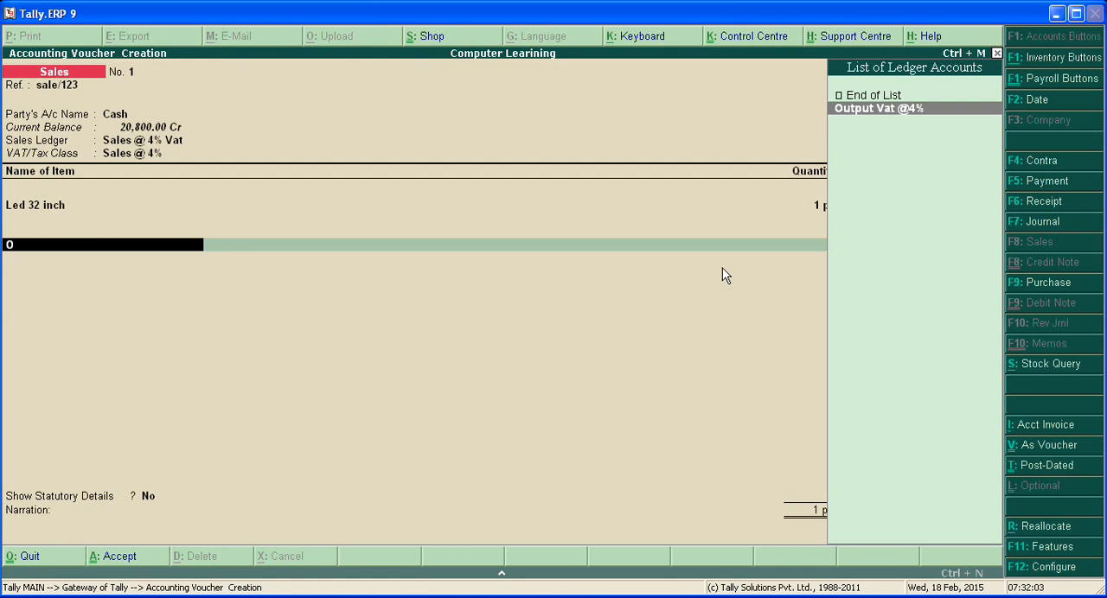
pyautogui.press('Return')
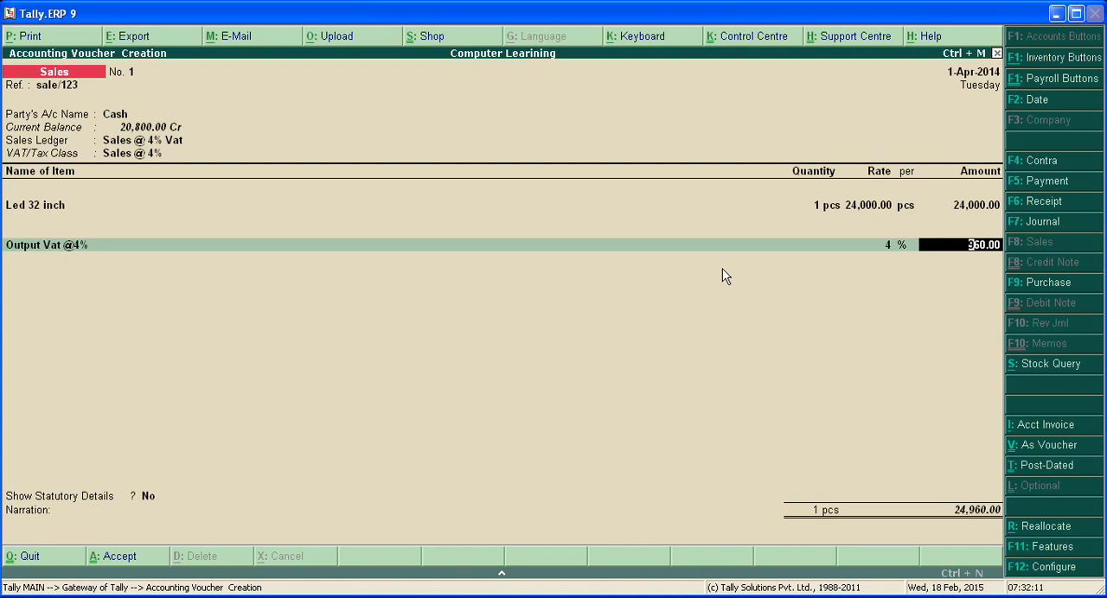
pyautogui.press('Return')
pyautogui.press('Return')
# Step: Save the sales voucher without a narration and leave voucher entry for the Gateway of Tally
pyautogui.press('Return')
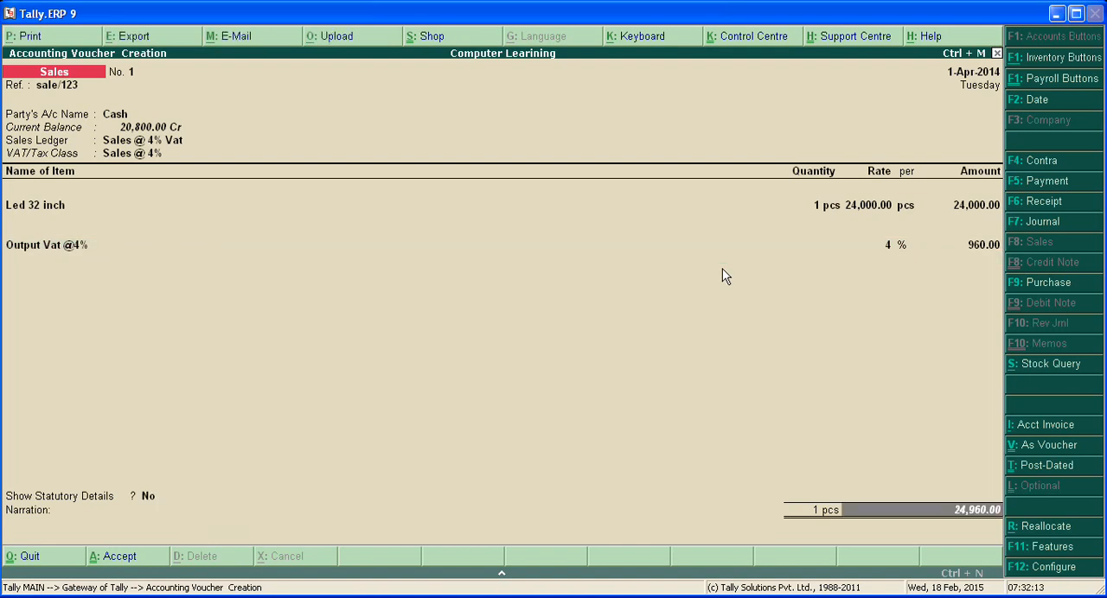
pyautogui.press('Return')
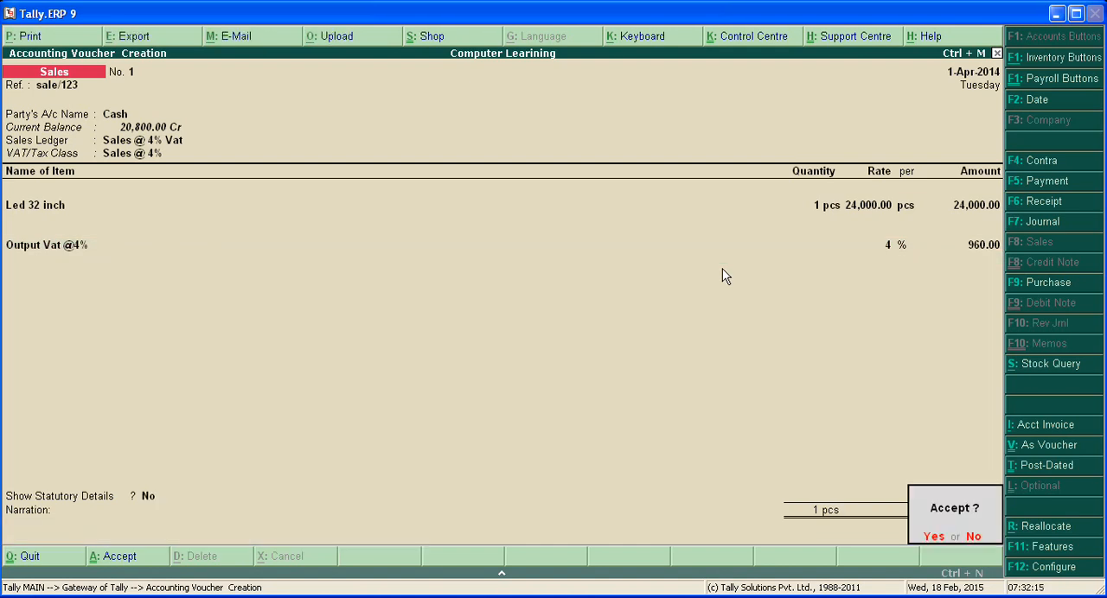
pyautogui.press('Return')
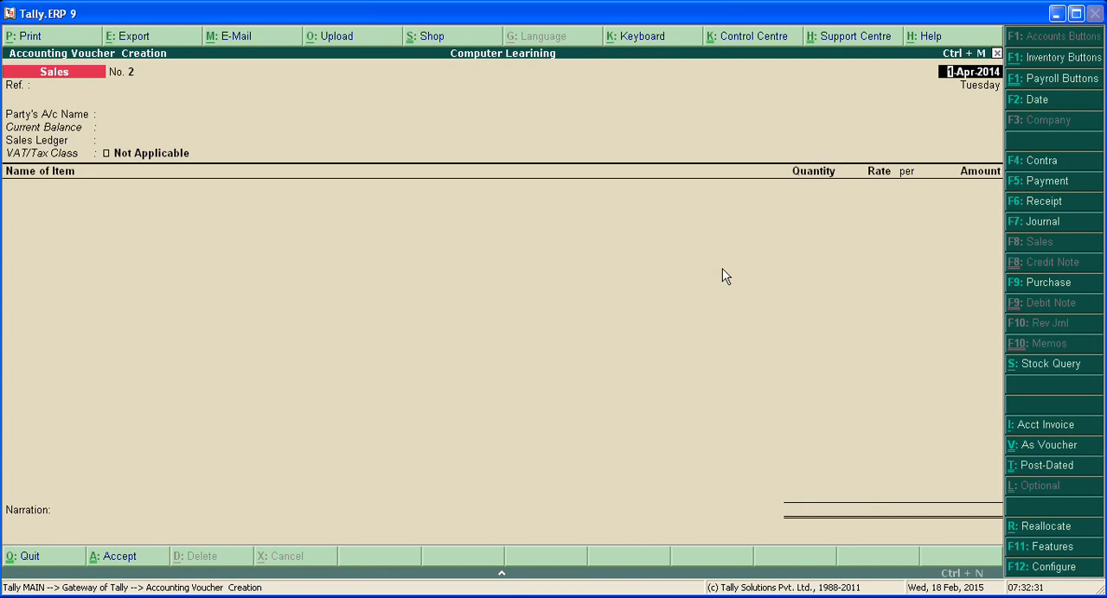
pyautogui.press('Escape')
pyautogui.press('y')
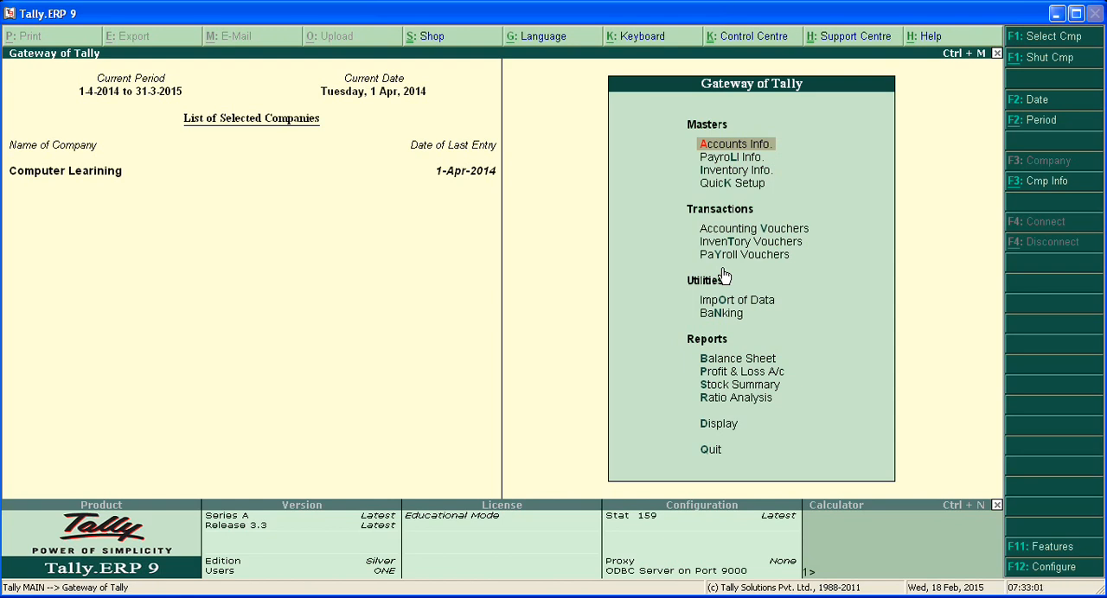
# Step: Open the list of VAT reports among the company's statutory reports
pyautogui.press('Down')
pyautogui.press('Down')
pyautogui.press('Down')
pyautogui.press('Down')
pyautogui.press('Down')
pyautogui.press('Down')
pyautogui.press('Down')
pyautogui.press('Down')
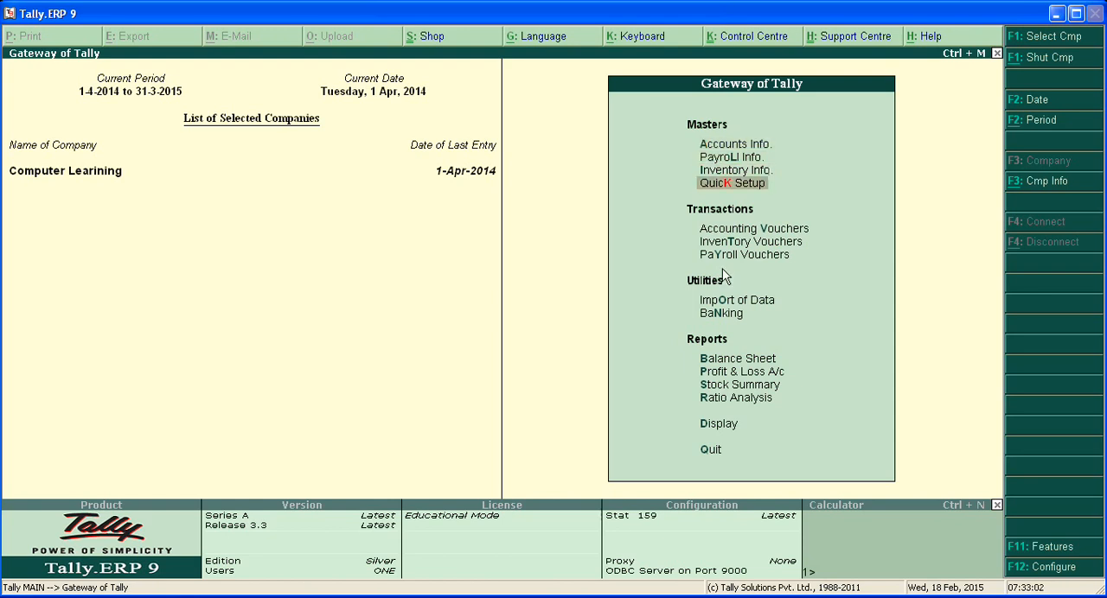
pyautogui.press('Down')
pyautogui.press('Down')
pyautogui.press('Down')
pyautogui.press('Down')
pyautogui.press('Down')
pyautogui.press('Down')
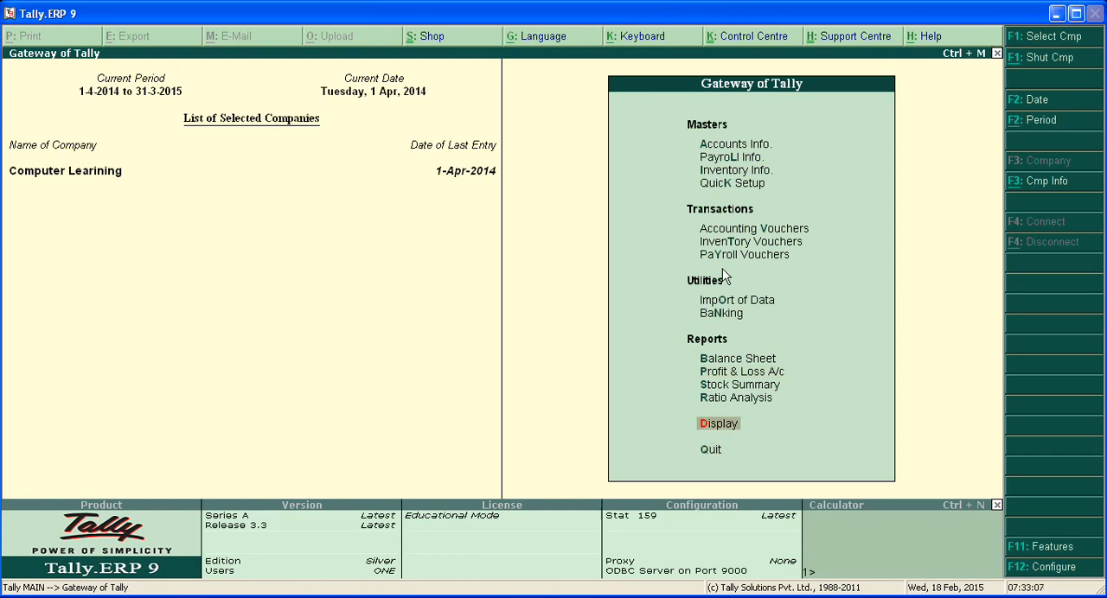
pyautogui.press('Return')
pyautogui.press('Down')
pyautogui.press('Down')
pyautogui.press('Down')
pyautogui.press('Down')
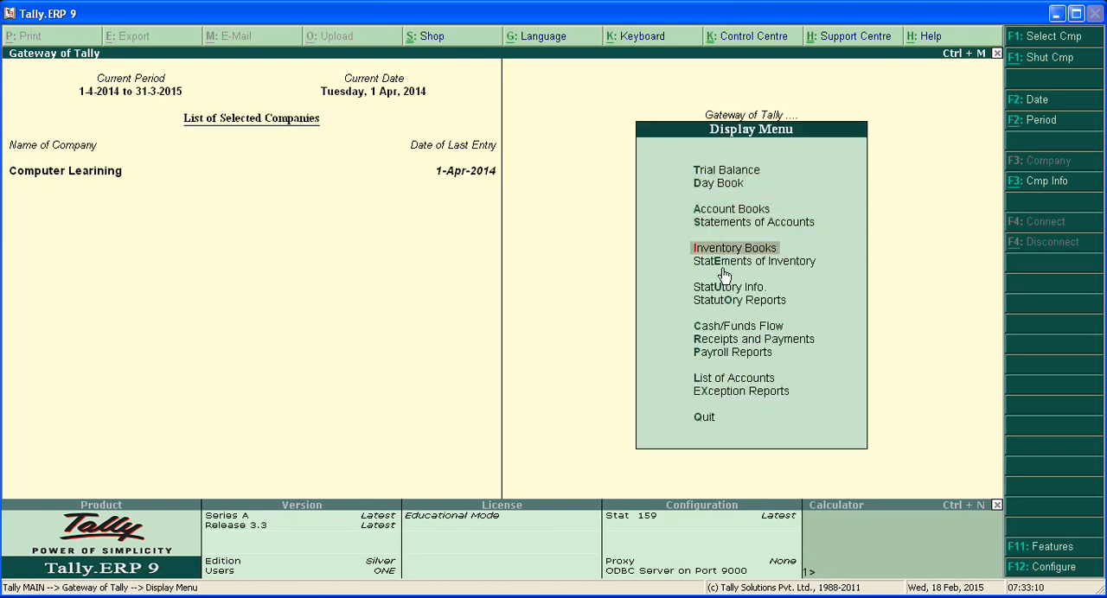
pyautogui.press('Down')
pyautogui.press('Down')
pyautogui.press('Down')
pyautogui.press('Down')
pyautogui.press('Up')
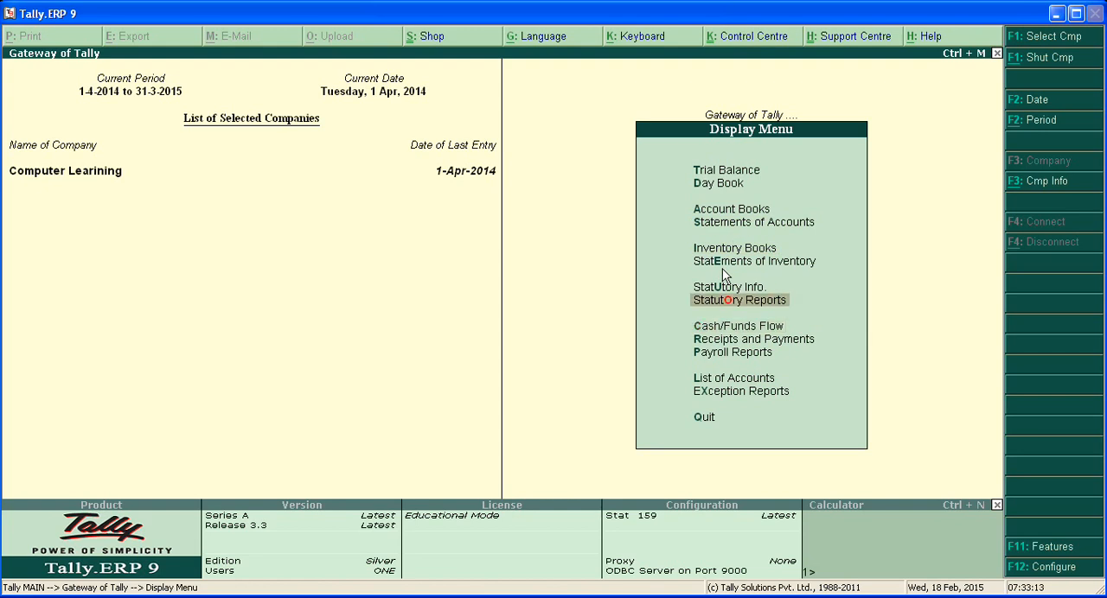
pyautogui.click(785, 308)
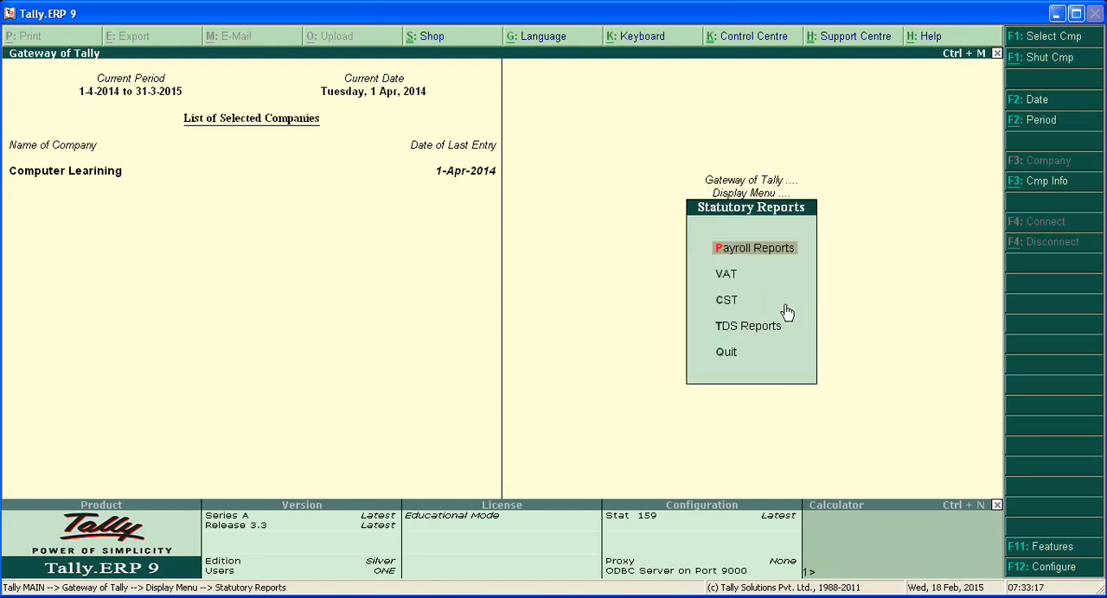
pyautogui.press('Down')
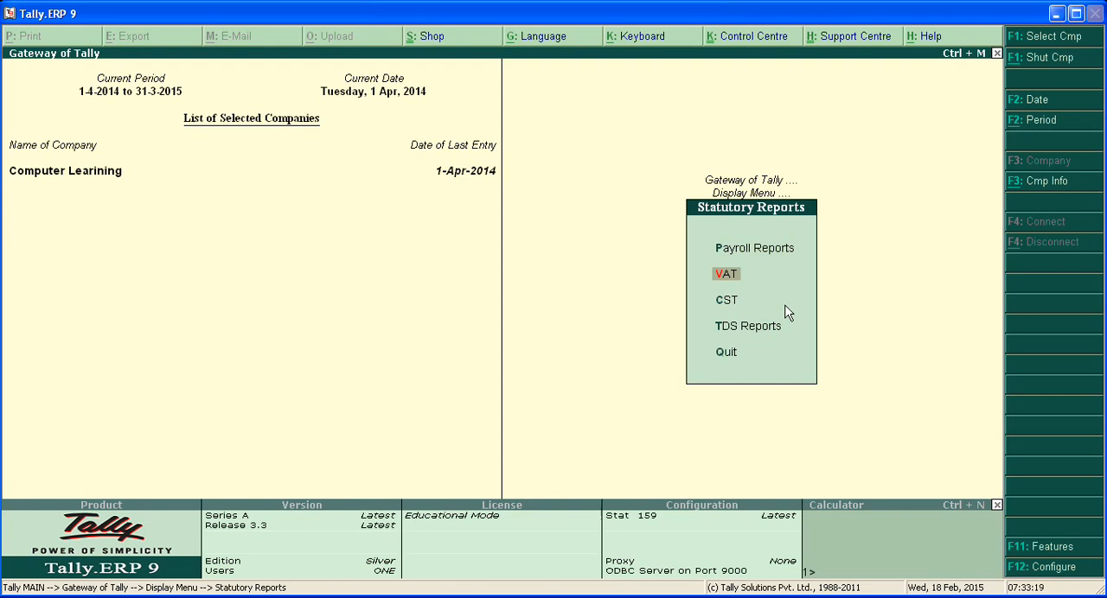
pyautogui.press('Return')
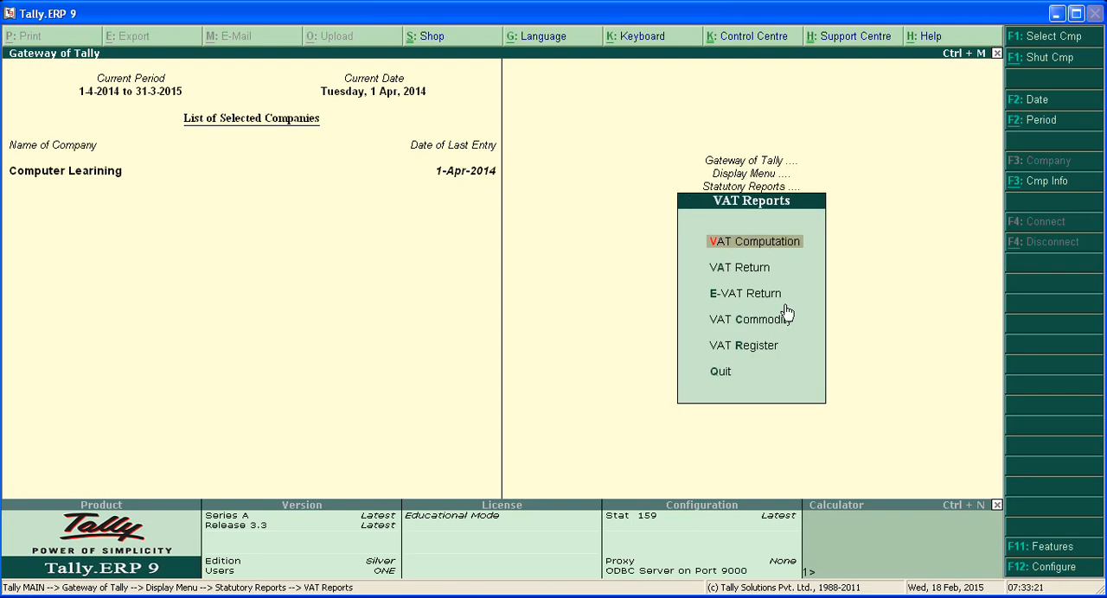